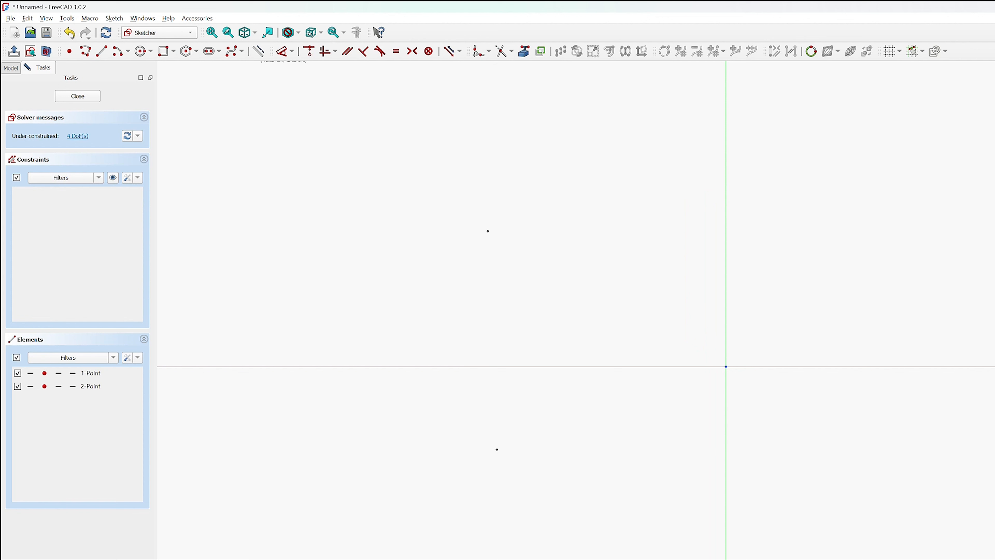
Draw a sloping line above the horizontal axis, rising to the right and crossing the vertical axis
{"action": "left_click", "coordinate": [103, 52]}
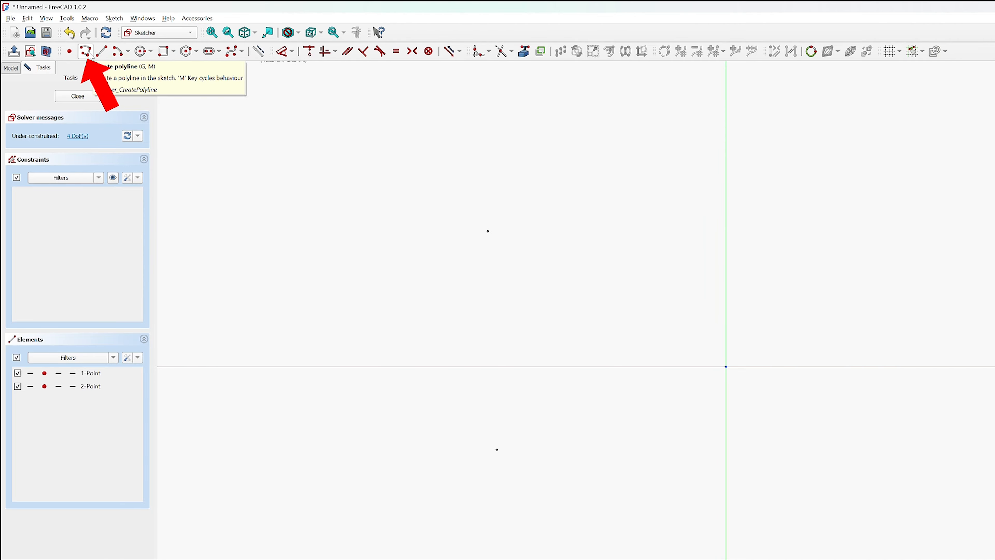
{"action": "left_click", "coordinate": [102, 52]}
{"action": "left_click", "coordinate": [573, 294]}
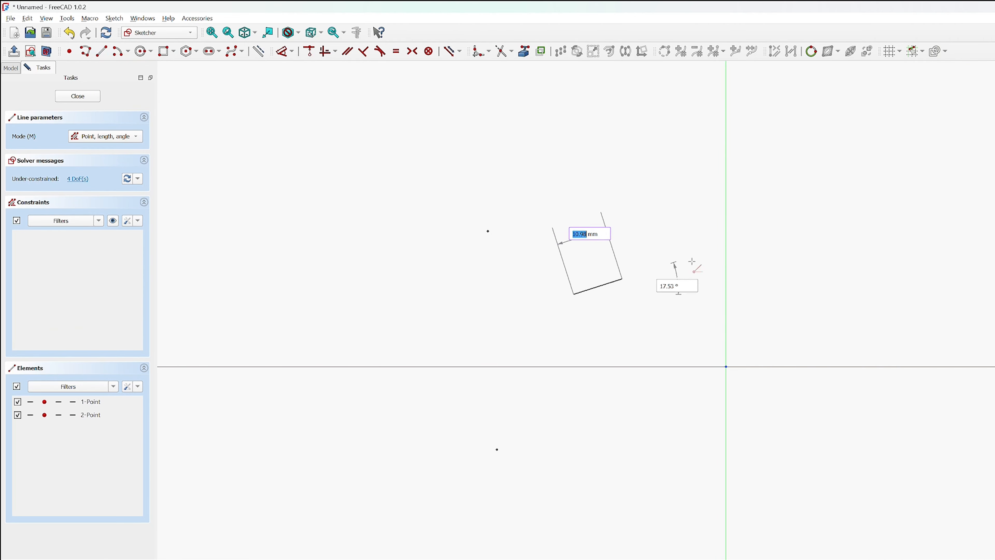
{"action": "left_click", "coordinate": [858, 206]}
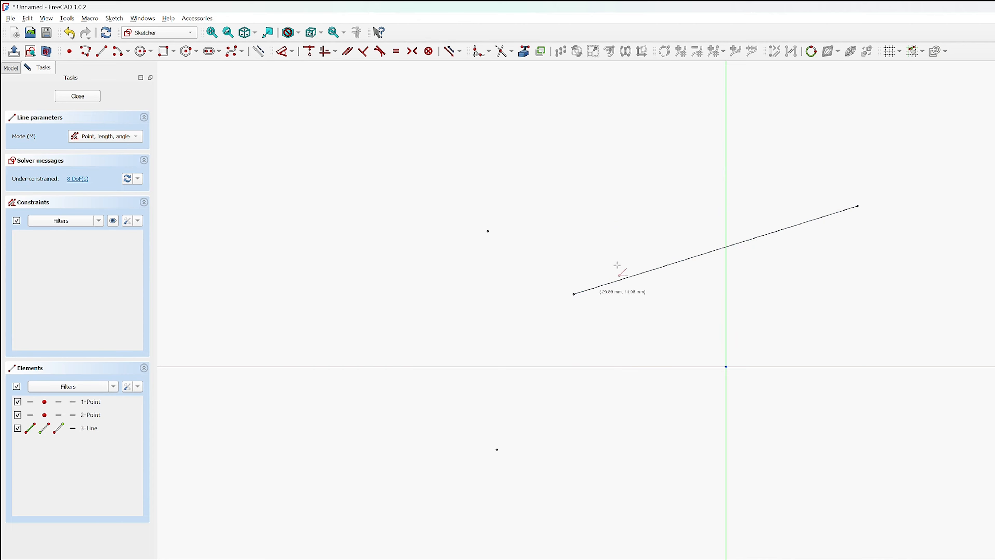
Draw a closed, irregular five-sided polyline around the sketch origin, beneath the sloping line
{"action": "left_click", "coordinate": [87, 52]}
{"action": "left_click", "coordinate": [585, 502]}
{"action": "left_click", "coordinate": [631, 321]}
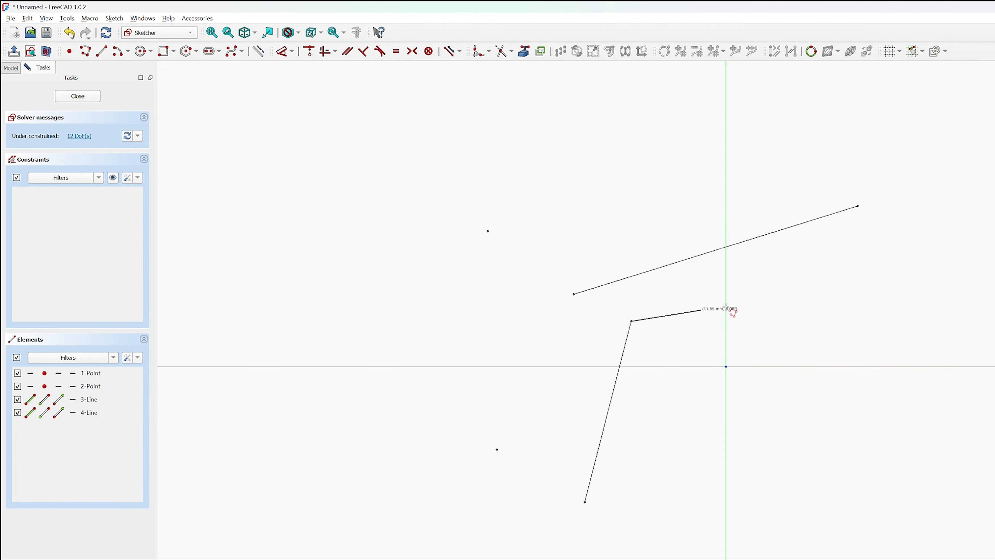
{"action": "left_click", "coordinate": [829, 285]}
{"action": "left_click", "coordinate": [946, 422]}
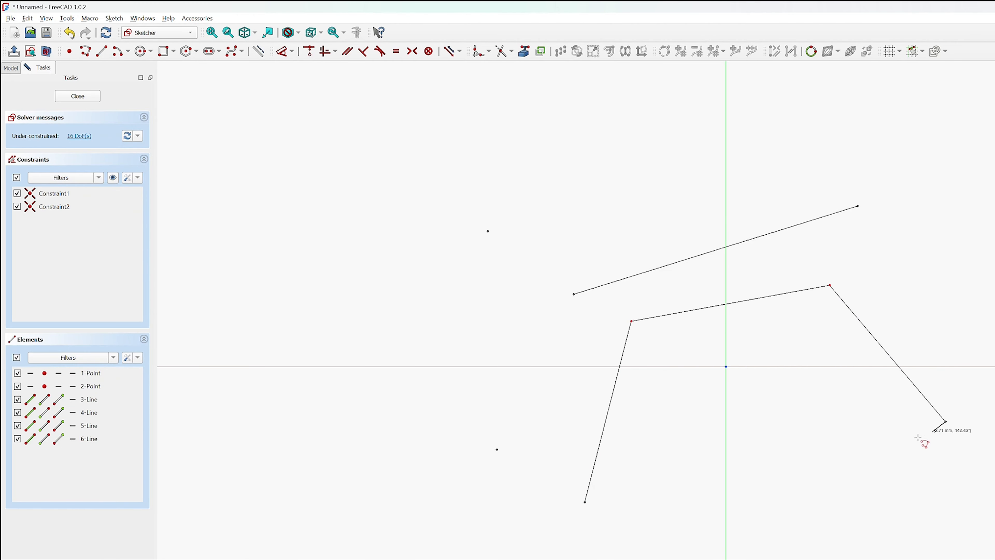
{"action": "left_click", "coordinate": [771, 479]}
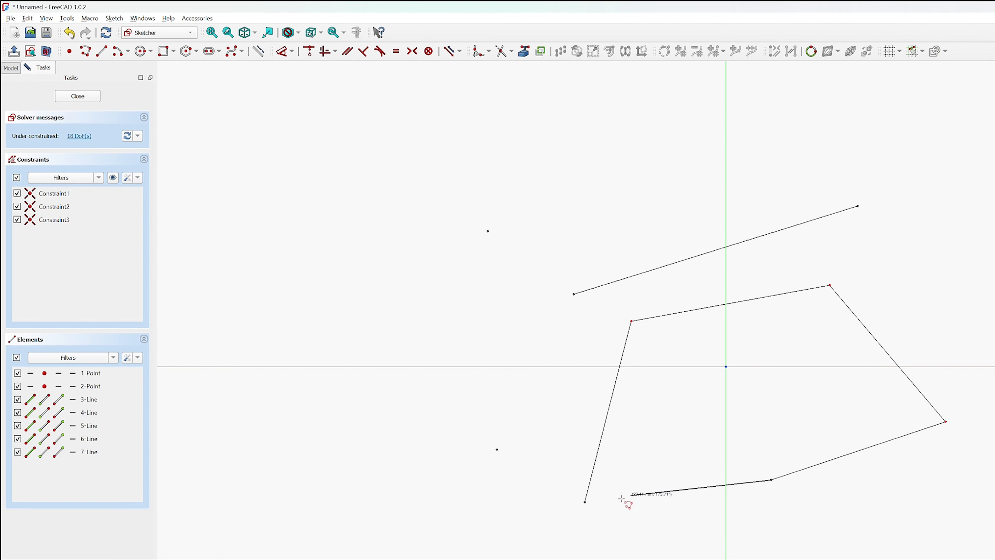
{"action": "left_click", "coordinate": [585, 502]}
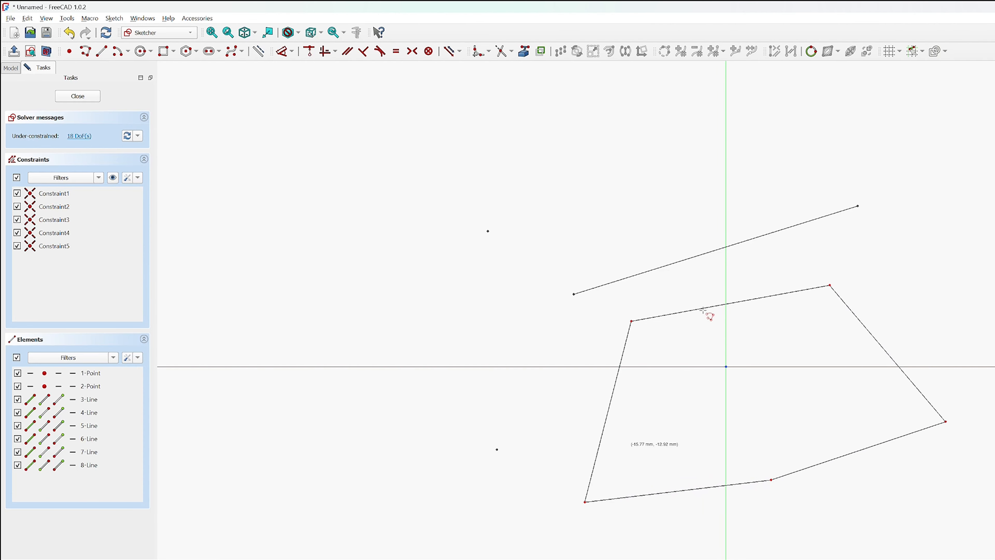
Draw a center-based arc left of the vertical axis, centered below the horizontal axis and curving above it
{"action": "left_click", "coordinate": [117, 51]}
{"action": "left_click", "coordinate": [308, 404]}
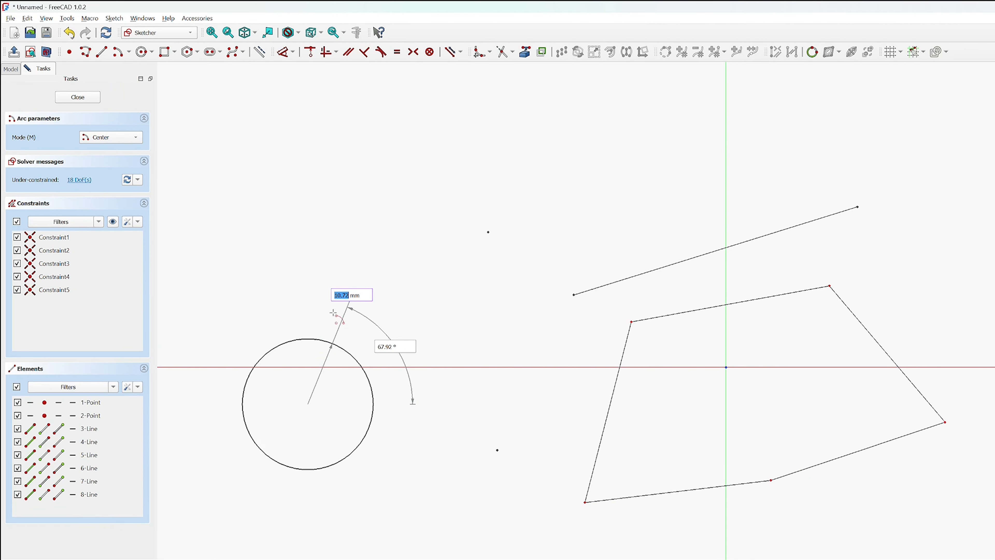
{"action": "left_click", "coordinate": [255, 276]}
{"action": "left_click", "coordinate": [421, 324]}
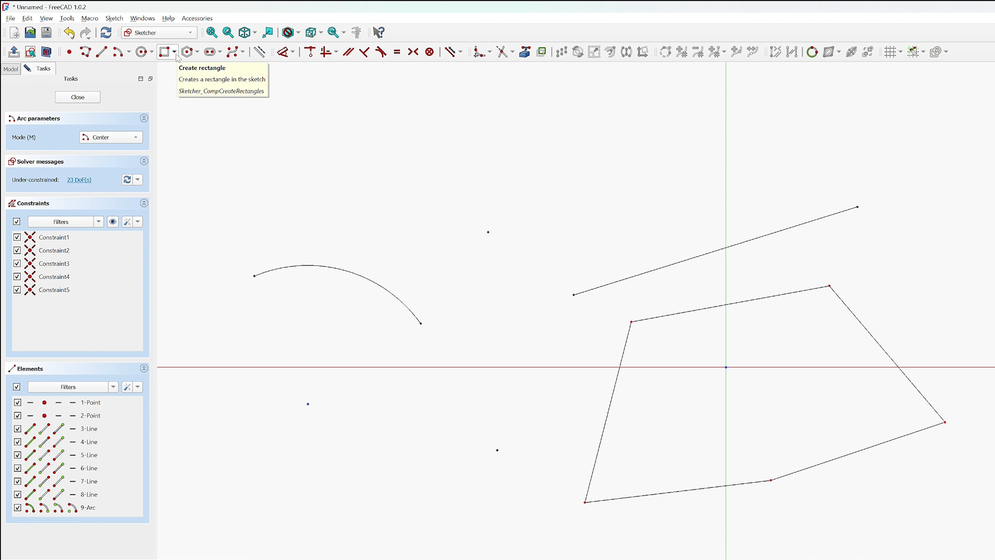
Draw a circle by center, about 39 mm in diameter, overlapping the arc above the horizontal axis
{"action": "left_click", "coordinate": [129, 52]}
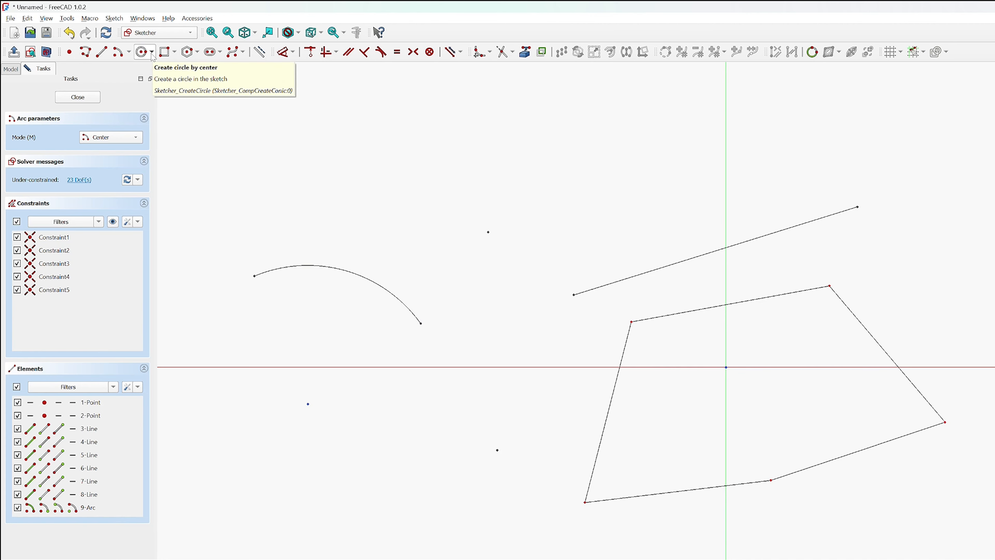
{"action": "left_click", "coordinate": [152, 52]}
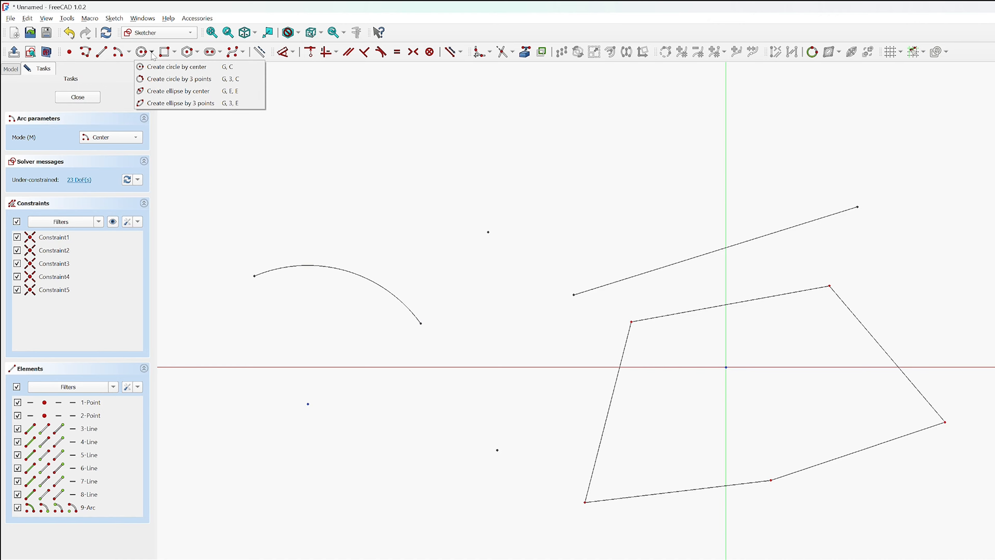
{"action": "left_click", "coordinate": [161, 67]}
{"action": "left_click", "coordinate": [408, 249]}
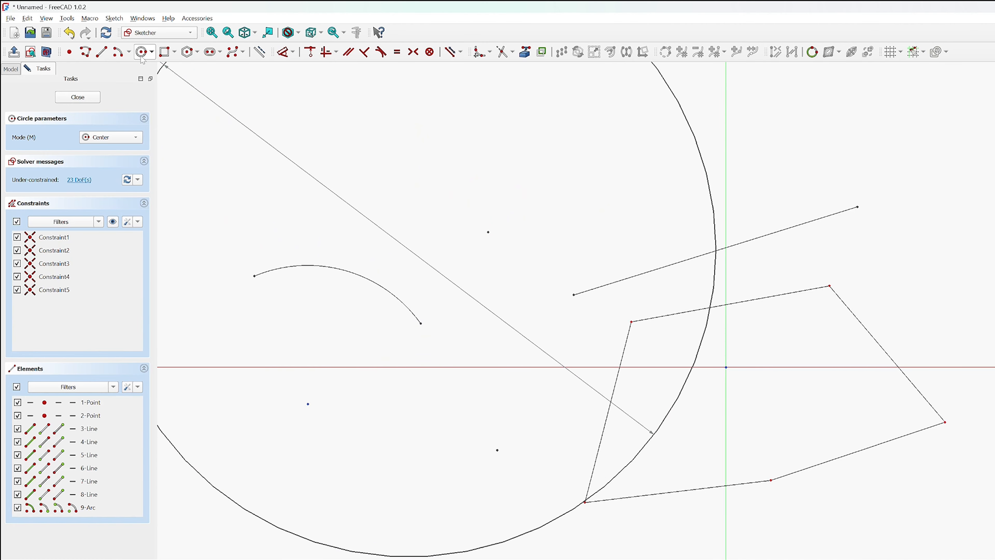
{"action": "left_click", "coordinate": [525, 231]}
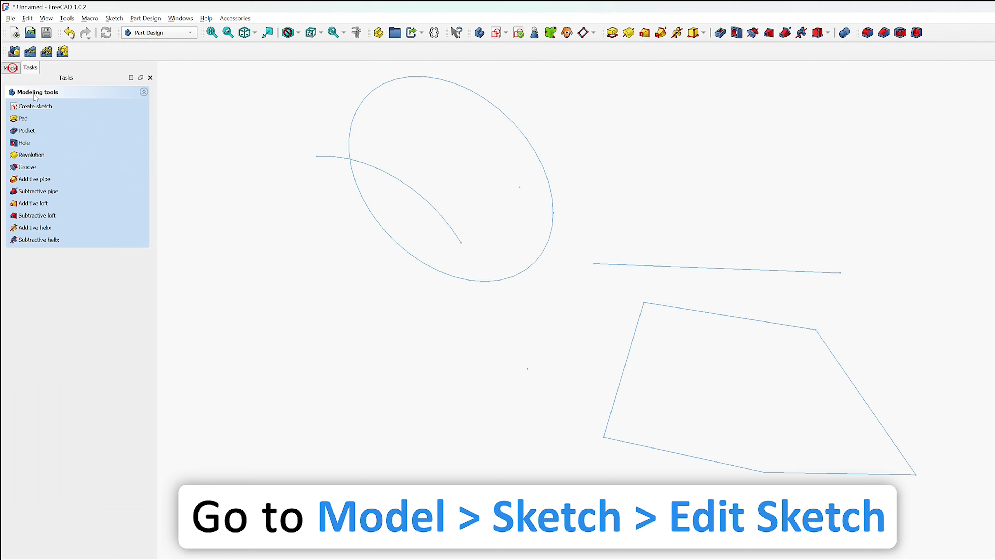
Reopen the existing sketch for editing from the model tree
{"action": "left_click", "coordinate": [11, 68]}
{"action": "right_click", "coordinate": [63, 122]}
{"action": "left_click", "coordinate": [93, 127]}
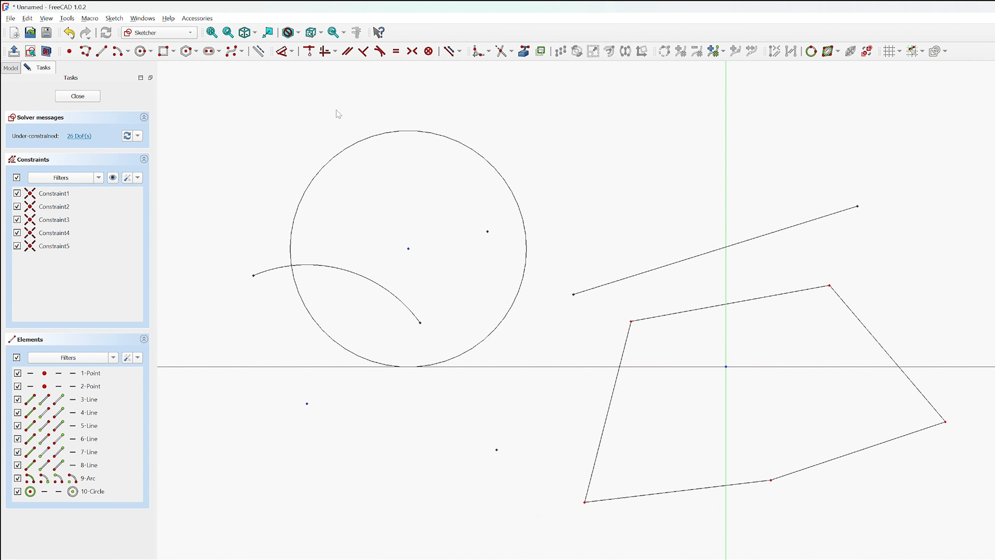
Add a diameter constraint to the circle and set it to 40 mm
{"action": "left_click", "coordinate": [282, 51]}
{"action": "left_click", "coordinate": [498, 171]}
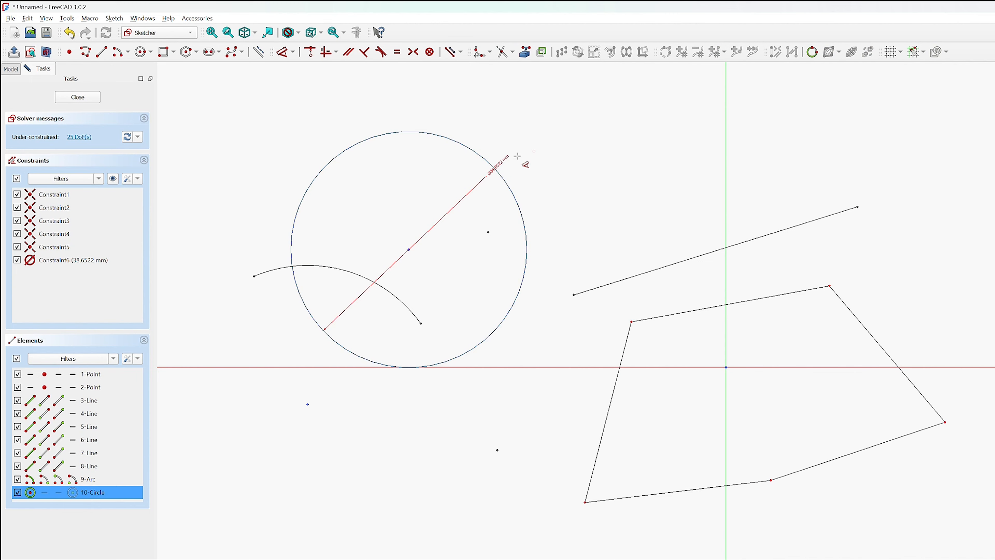
{"action": "left_click", "coordinate": [539, 149]}
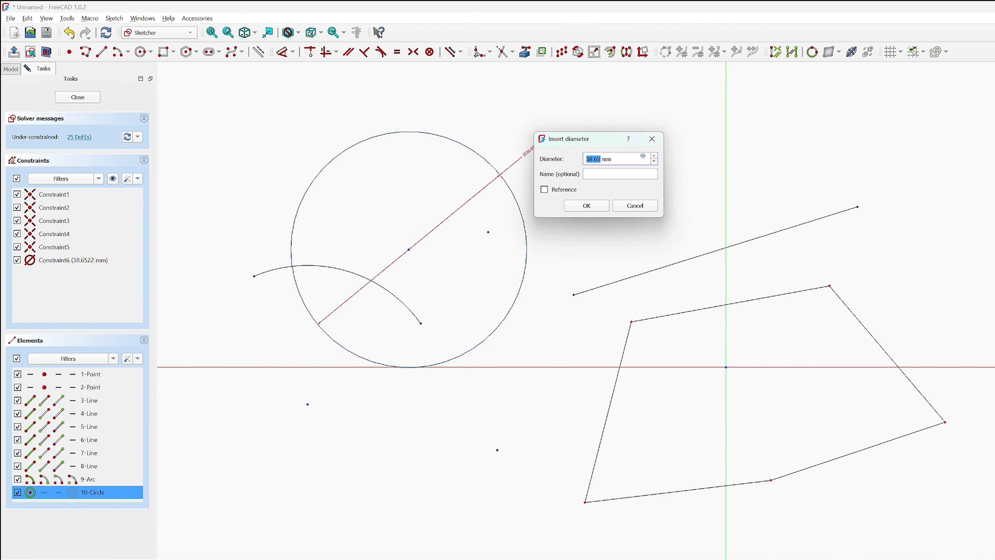
{"action": "left_click", "coordinate": [606, 206]}
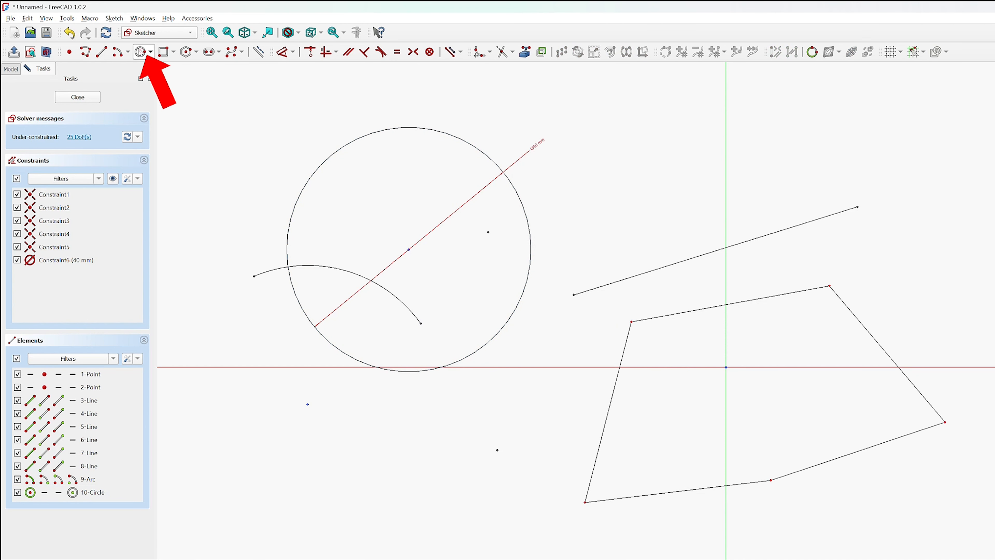
Draw a wide, slightly tilted ellipse by center, centered on the upper right end of the sloping line
{"action": "left_click", "coordinate": [151, 52]}
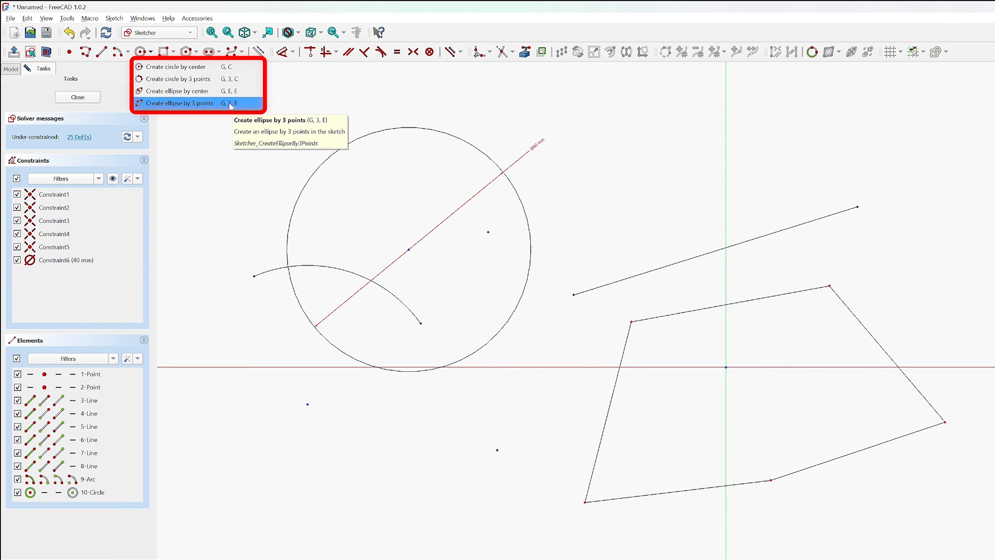
{"action": "left_click", "coordinate": [210, 94]}
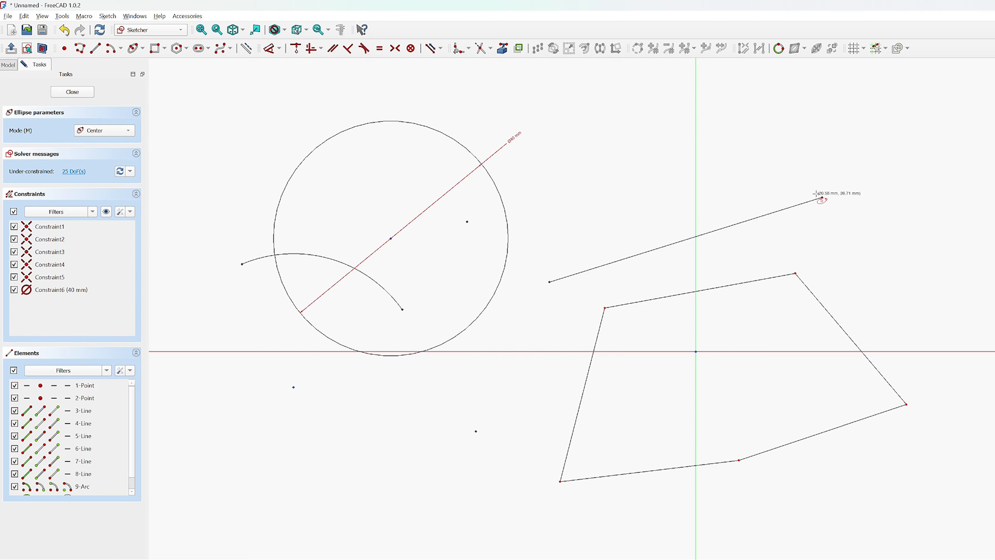
{"action": "left_click", "coordinate": [820, 196]}
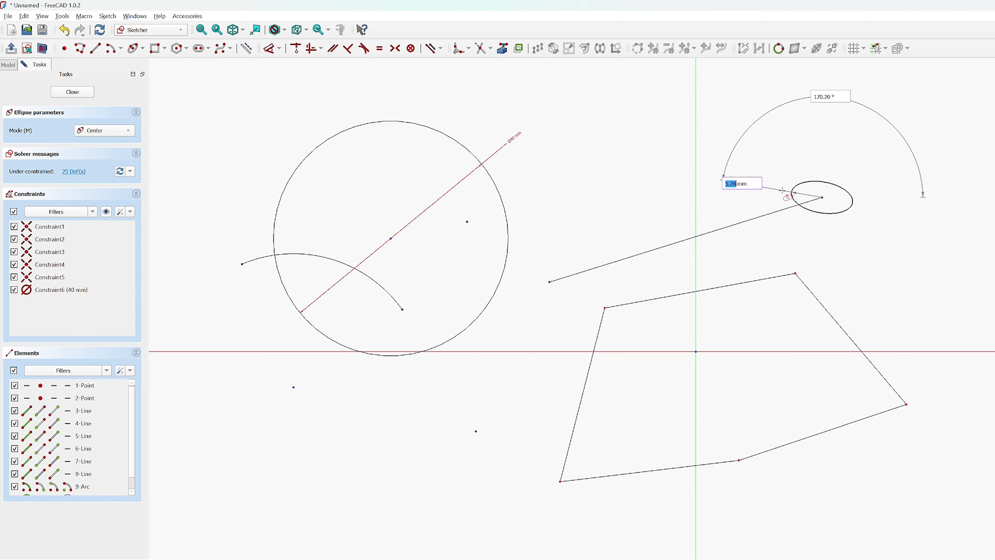
{"action": "left_click", "coordinate": [672, 214]}
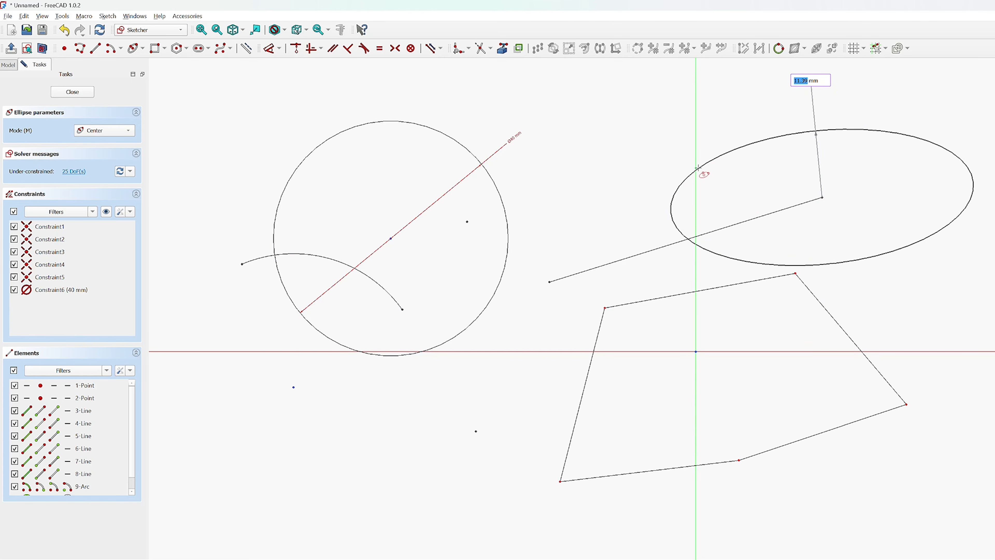
{"action": "left_click", "coordinate": [713, 167]}
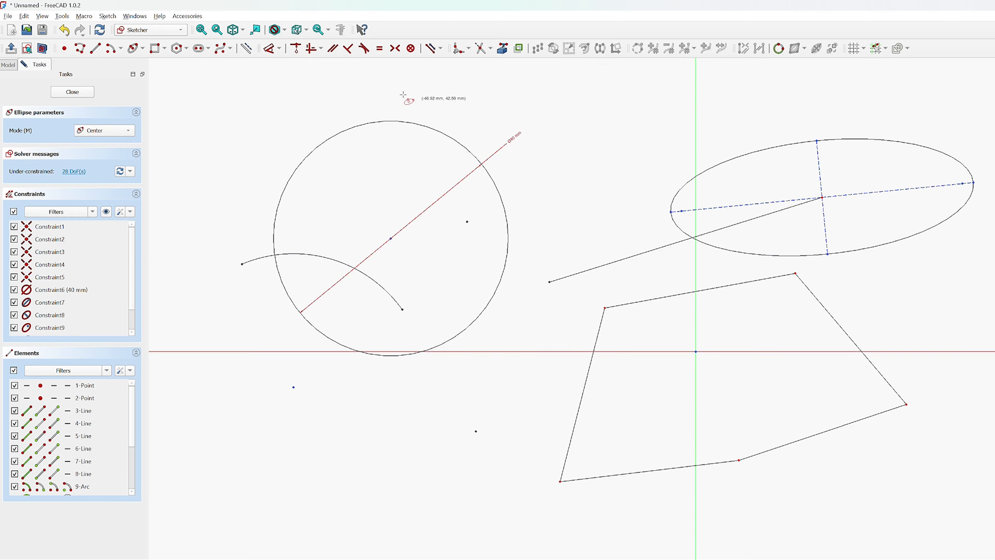
Draw a corner-to-corner rectangle below the arc's center point, left of the five-sided polyline
{"action": "left_click", "coordinate": [165, 49]}
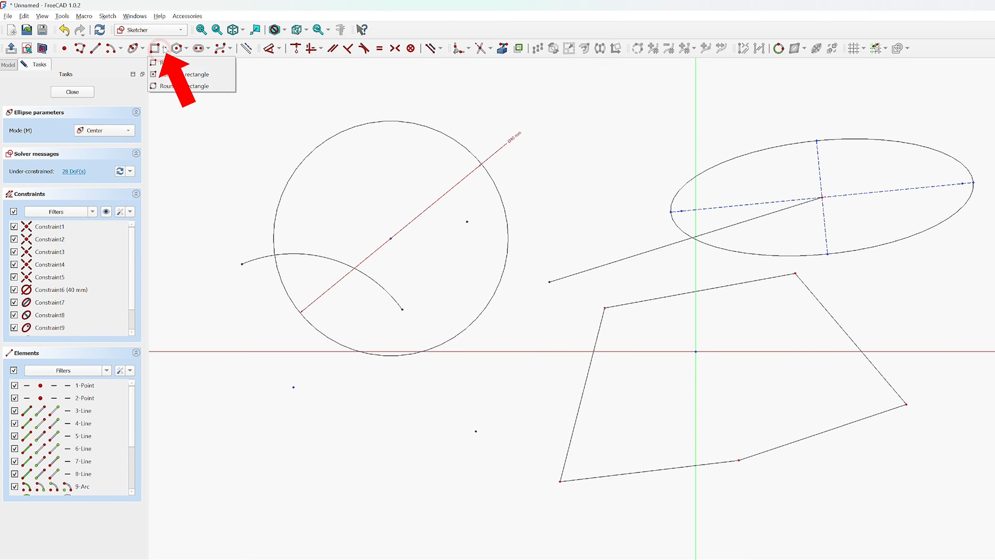
{"action": "left_click", "coordinate": [184, 66]}
{"action": "left_click", "coordinate": [287, 404]}
{"action": "left_click", "coordinate": [430, 516]}
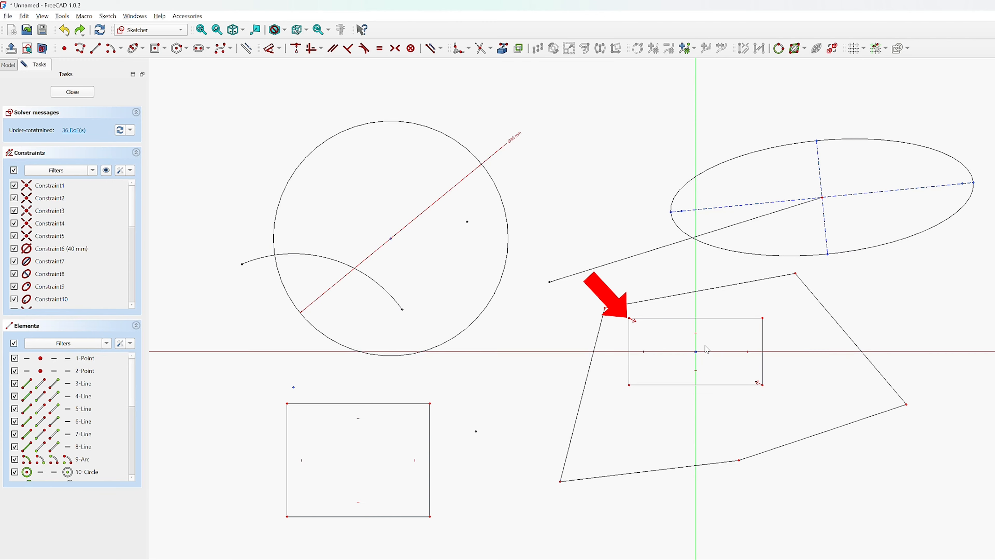
Draw a rounded rectangle below the five-sided polyline, just right of the vertical axis
{"action": "left_click", "coordinate": [155, 48]}
{"action": "left_click", "coordinate": [164, 49]}
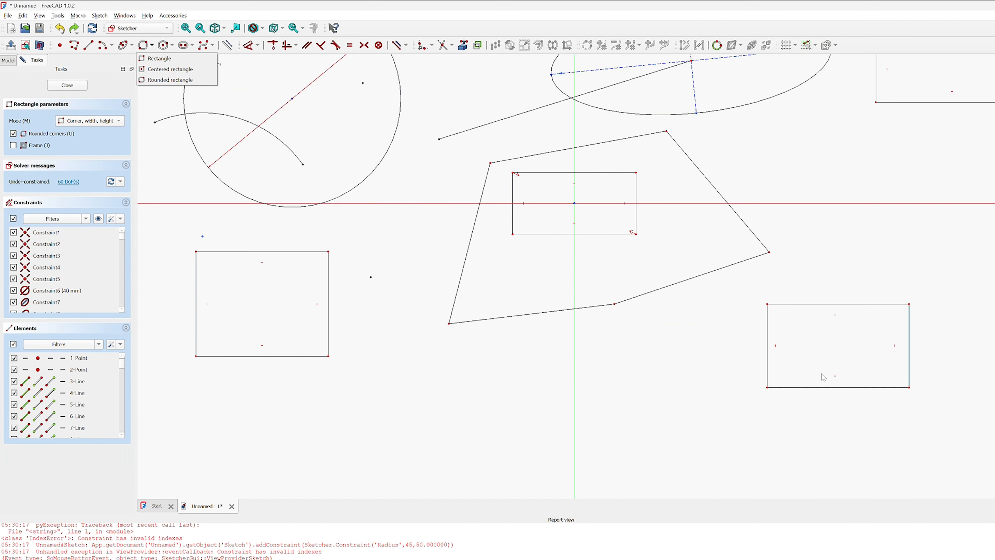
{"action": "left_click", "coordinate": [594, 356]}
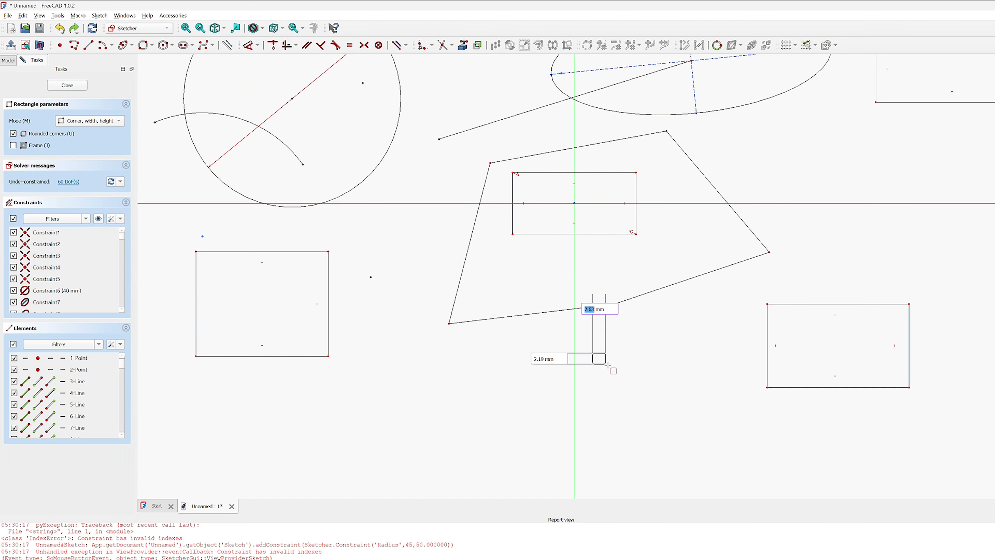
{"action": "left_click", "coordinate": [593, 352]}
{"action": "left_click", "coordinate": [721, 455]}
{"action": "key", "text": "Return"}
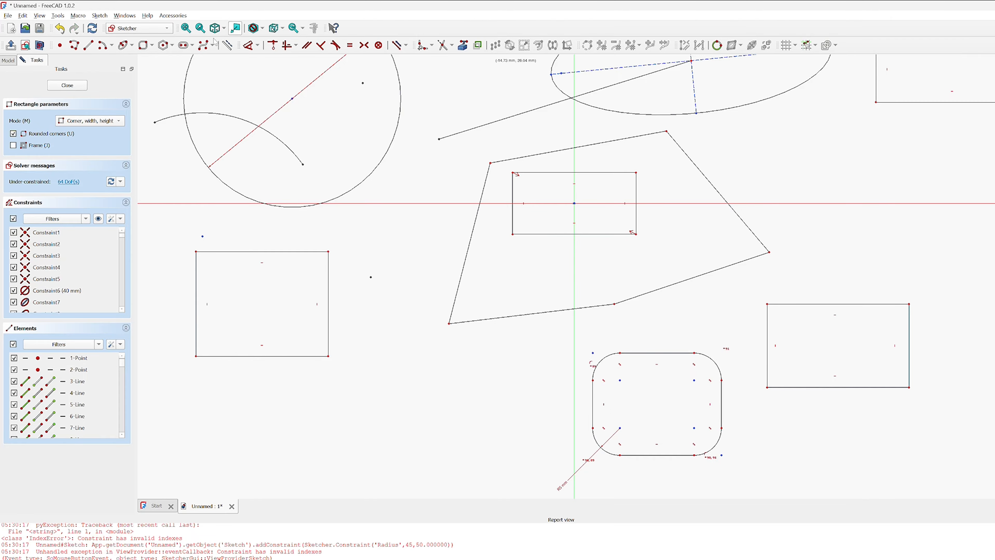
Draw a regular polygon with 5 sides to the right of the lower right rectangle
{"action": "left_click", "coordinate": [152, 46]}
{"action": "left_click", "coordinate": [153, 47]}
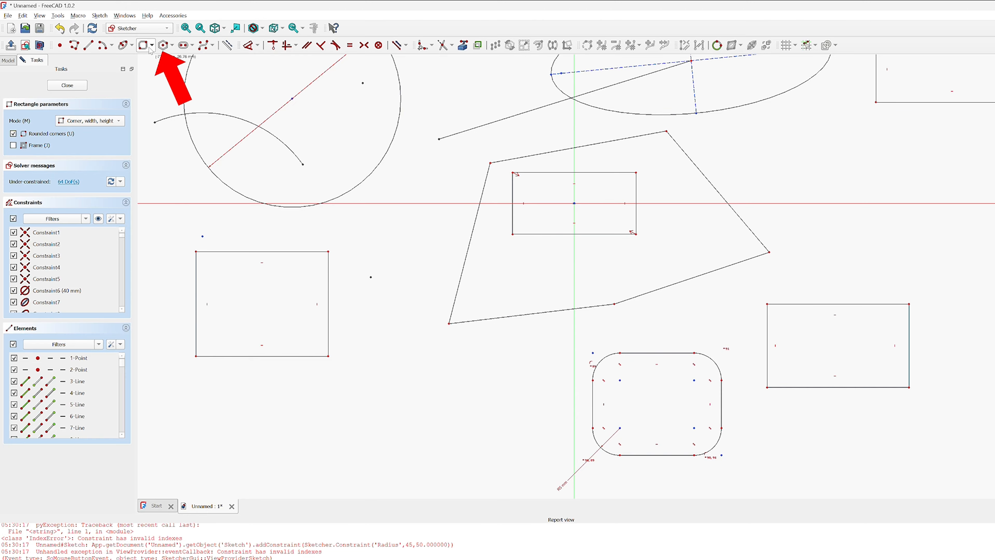
{"action": "left_click", "coordinate": [173, 47]}
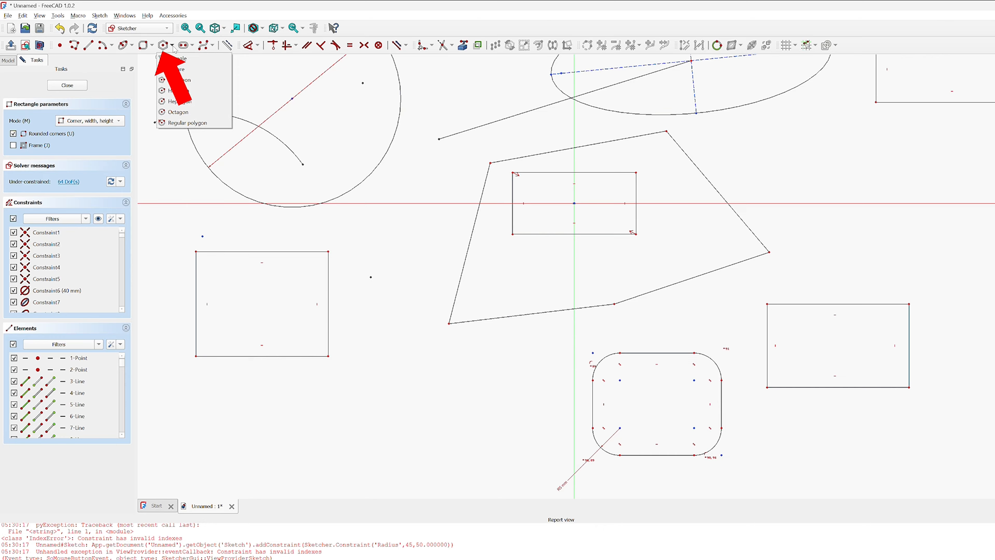
{"action": "left_click", "coordinate": [200, 101]}
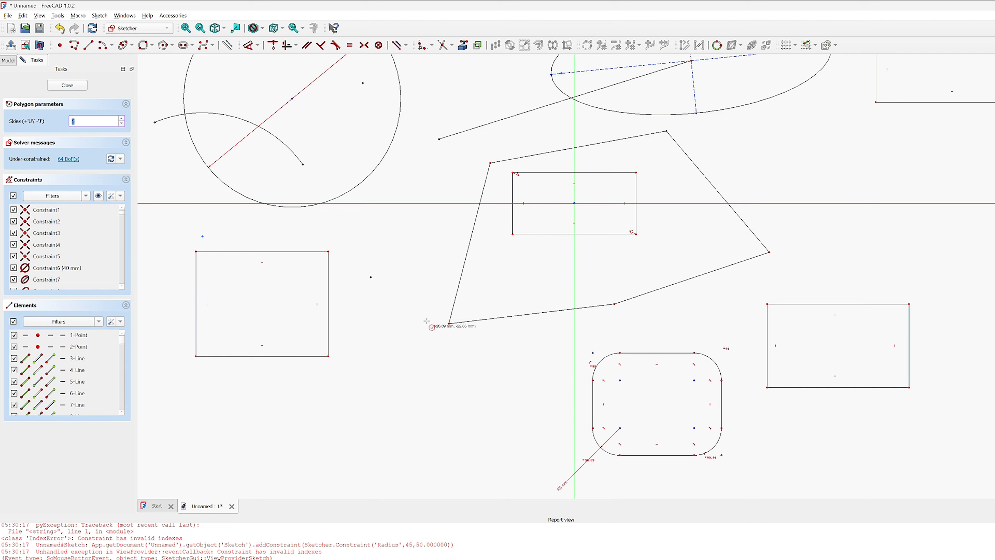
{"action": "left_click", "coordinate": [956, 296]}
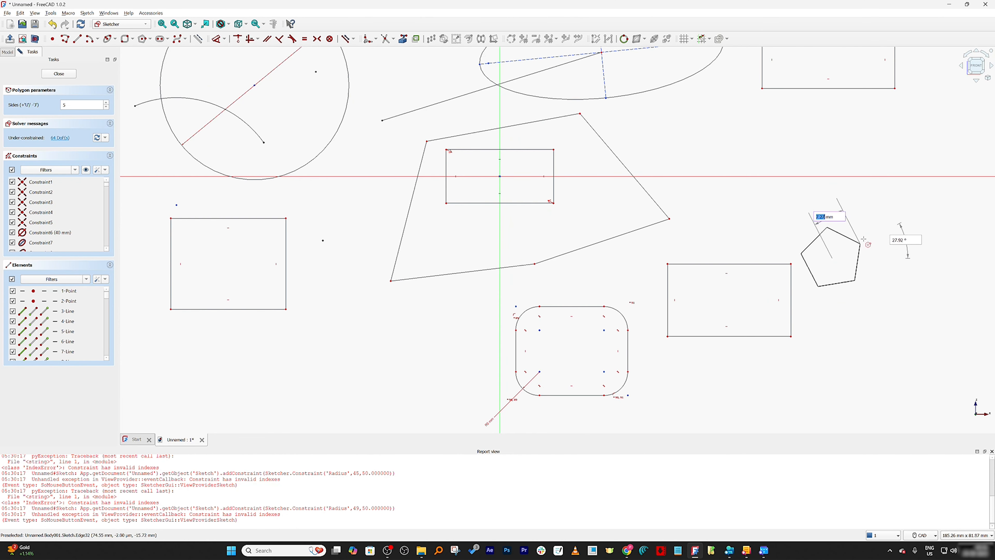
{"action": "left_click", "coordinate": [868, 244]}
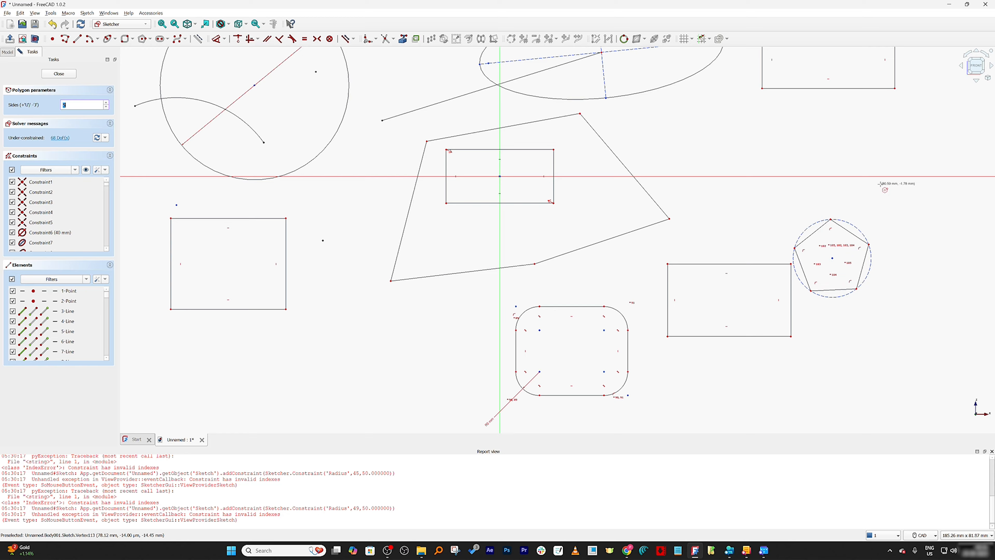
Draw a horizontal straight slot below the lower left rectangle, left of the rounded rectangle
{"action": "left_click", "coordinate": [168, 39]}
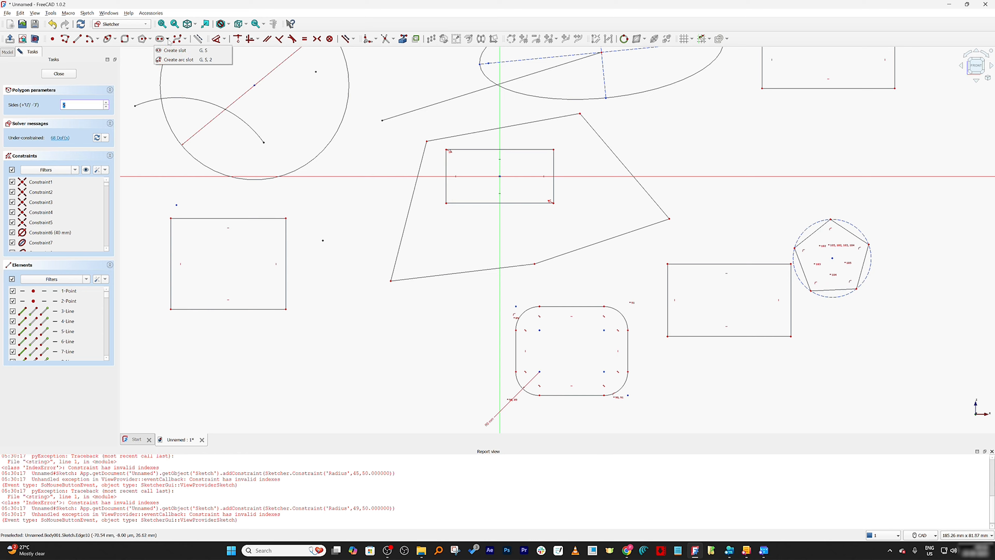
{"action": "left_click", "coordinate": [174, 50]}
{"action": "left_click", "coordinate": [279, 365]}
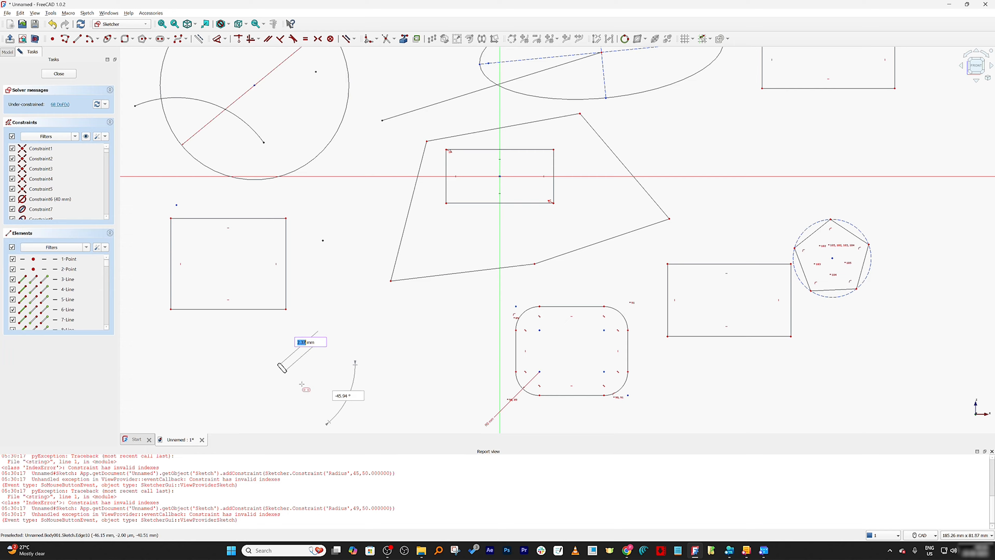
{"action": "left_click", "coordinate": [392, 367]}
{"action": "left_click", "coordinate": [429, 336]}
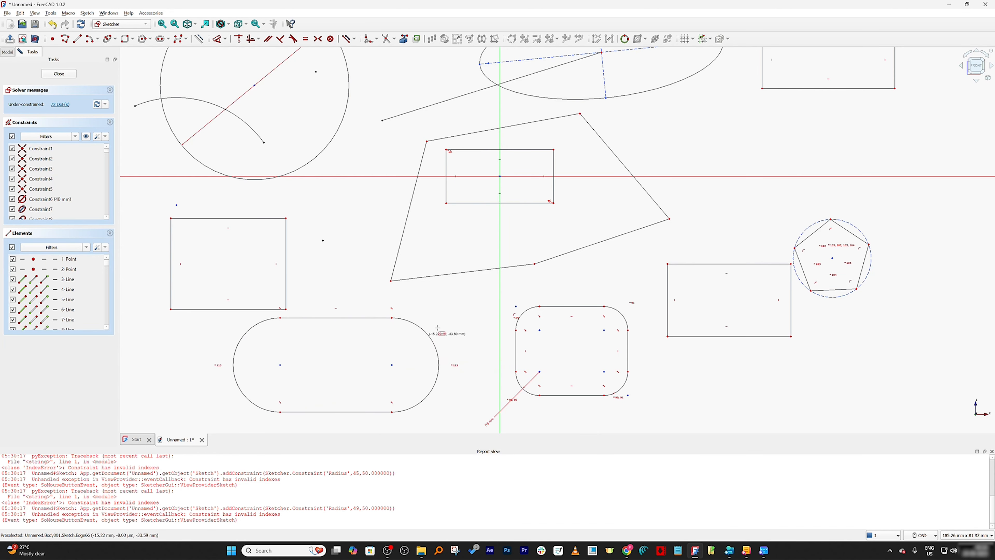
Draw a small upright arc slot above the ellipse, just right of the vertical axis
{"action": "left_click", "coordinate": [168, 38]}
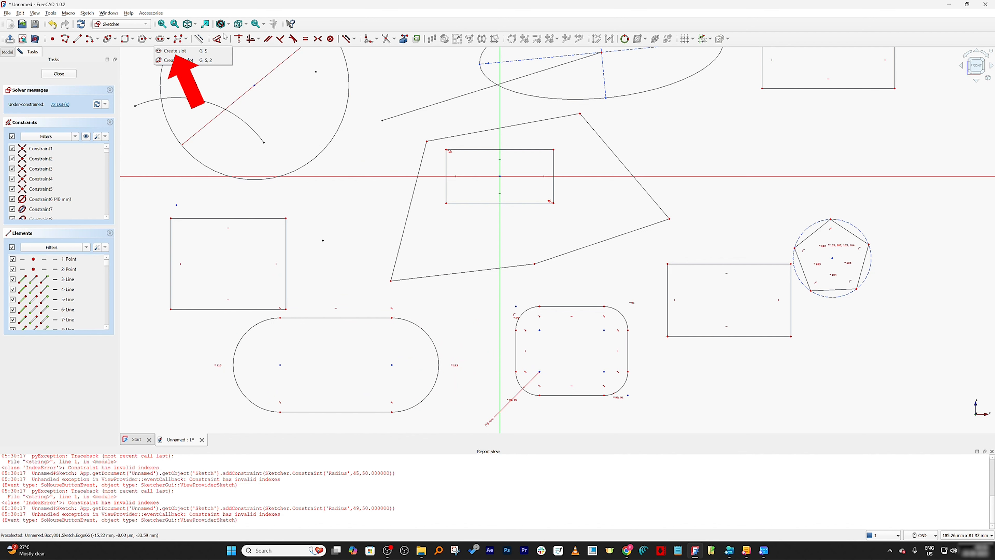
{"action": "left_click", "coordinate": [192, 66]}
{"action": "scroll", "coordinate": [256, 282], "scroll_direction": "down", "scroll_amount": 3}
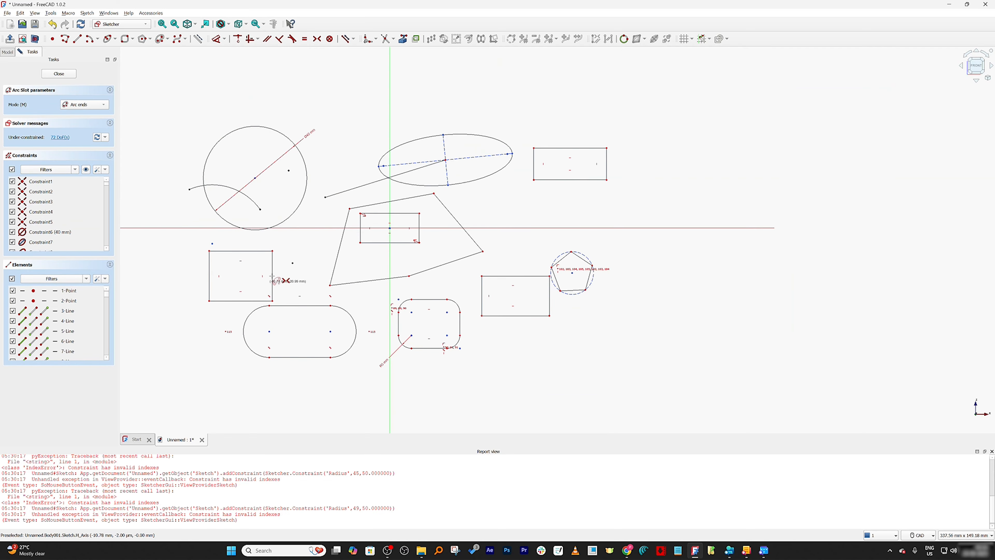
{"action": "scroll", "coordinate": [301, 161], "scroll_direction": "up", "scroll_amount": 2}
{"action": "scroll", "coordinate": [426, 121], "scroll_direction": "up", "scroll_amount": 2}
{"action": "left_click", "coordinate": [420, 92]}
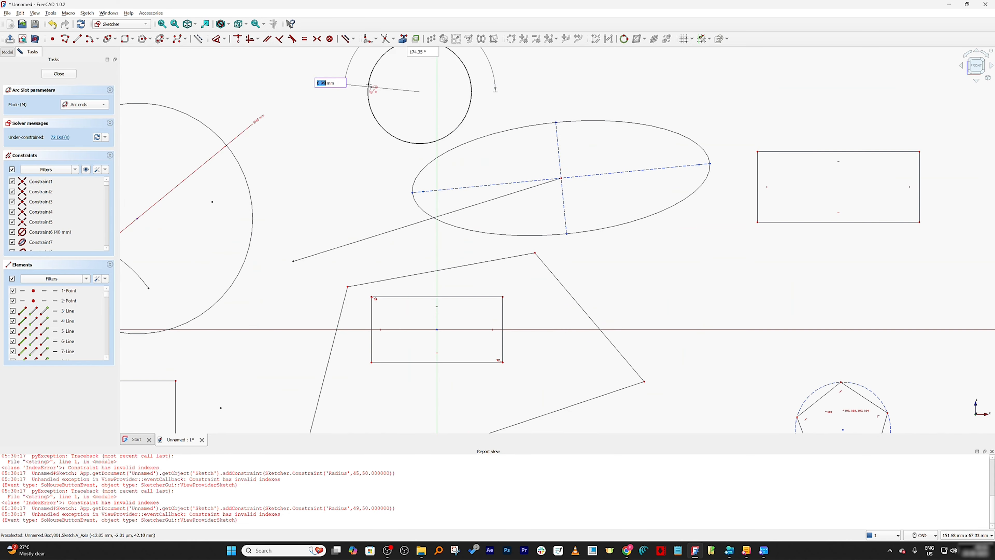
{"action": "left_click", "coordinate": [459, 71]}
{"action": "left_click", "coordinate": [464, 104]}
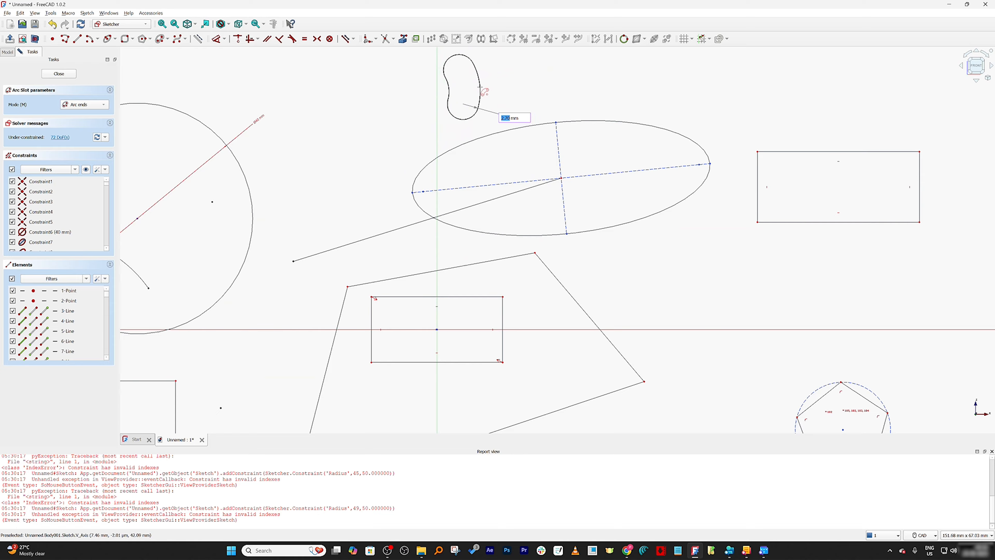
{"action": "left_click", "coordinate": [474, 91]}
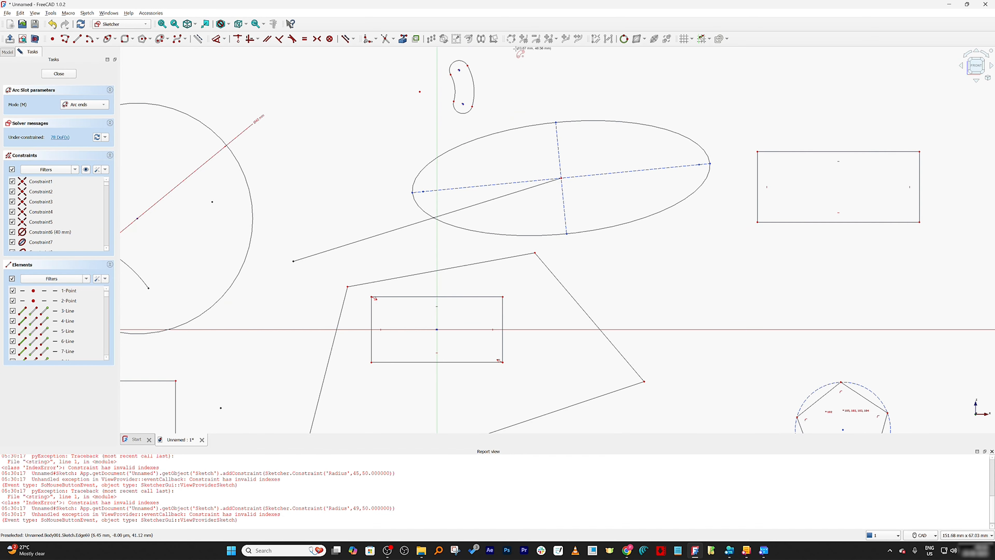
Draw a degree 3 B-spline by five control points, rising from left of the vertical axis to above and right of the arc slot
{"action": "scroll", "coordinate": [470, 129], "scroll_direction": "down", "scroll_amount": 3}
{"action": "scroll", "coordinate": [456, 135], "scroll_direction": "up", "scroll_amount": 4}
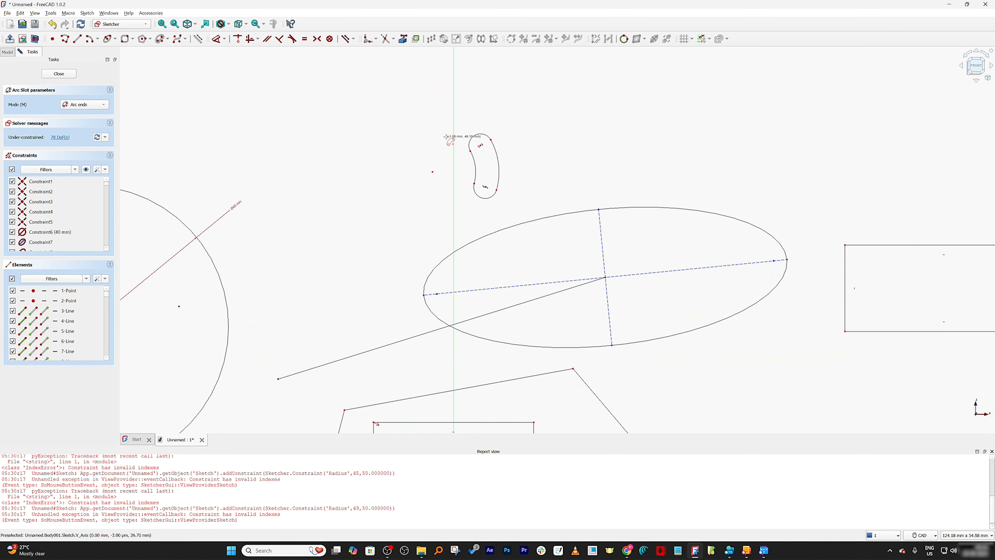
{"action": "scroll", "coordinate": [474, 117], "scroll_direction": "up", "scroll_amount": 2}
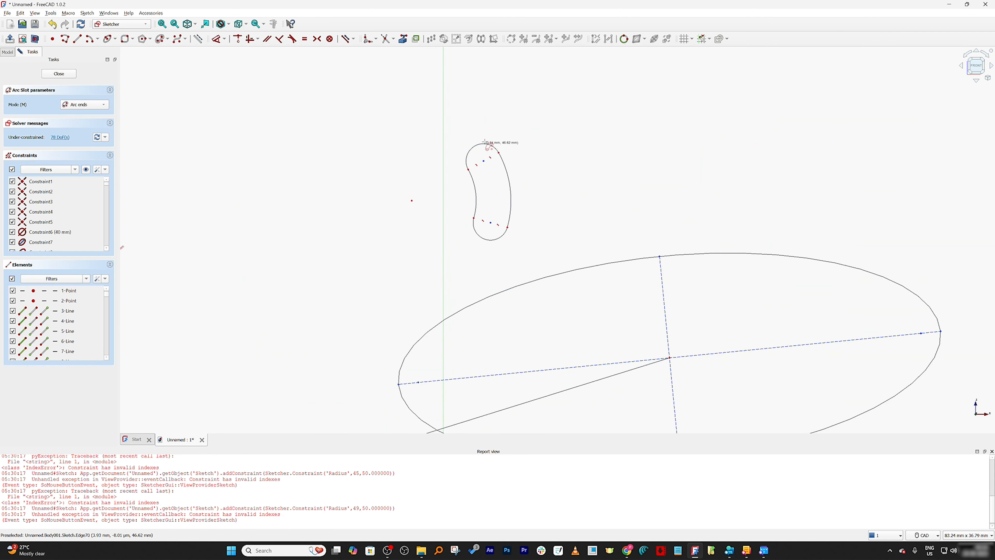
{"action": "left_click", "coordinate": [186, 40]}
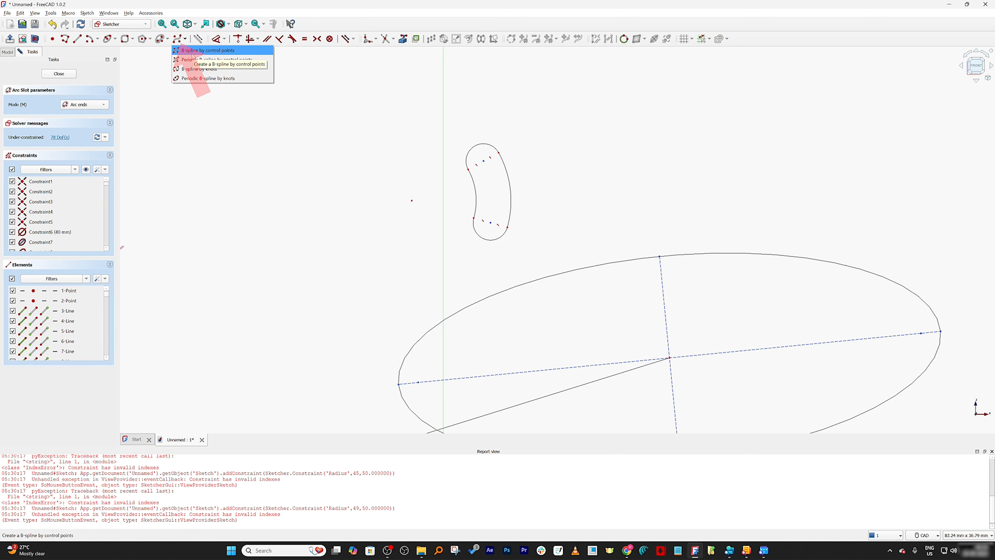
{"action": "left_click", "coordinate": [201, 50]}
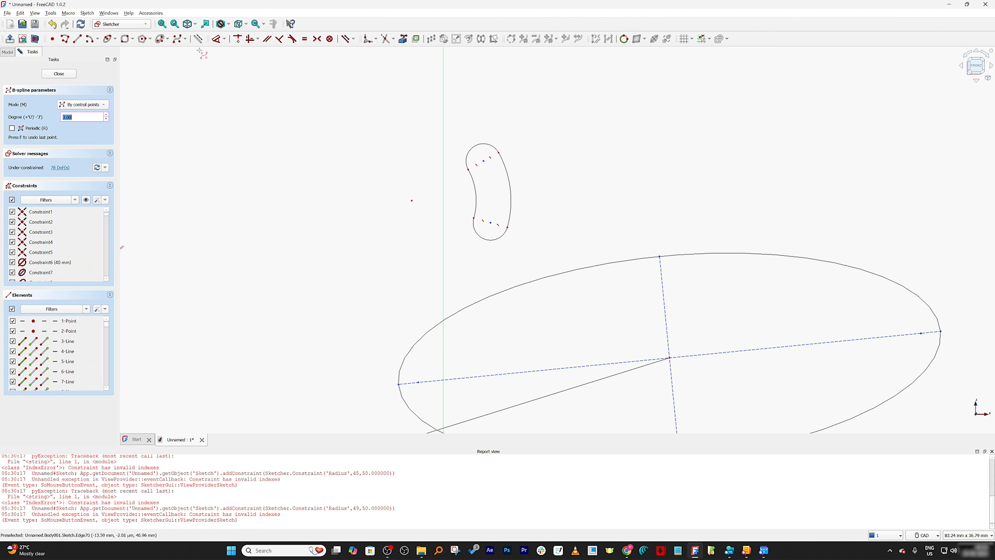
{"action": "left_click", "coordinate": [211, 196]}
{"action": "left_click", "coordinate": [322, 134]}
{"action": "left_click", "coordinate": [485, 97]}
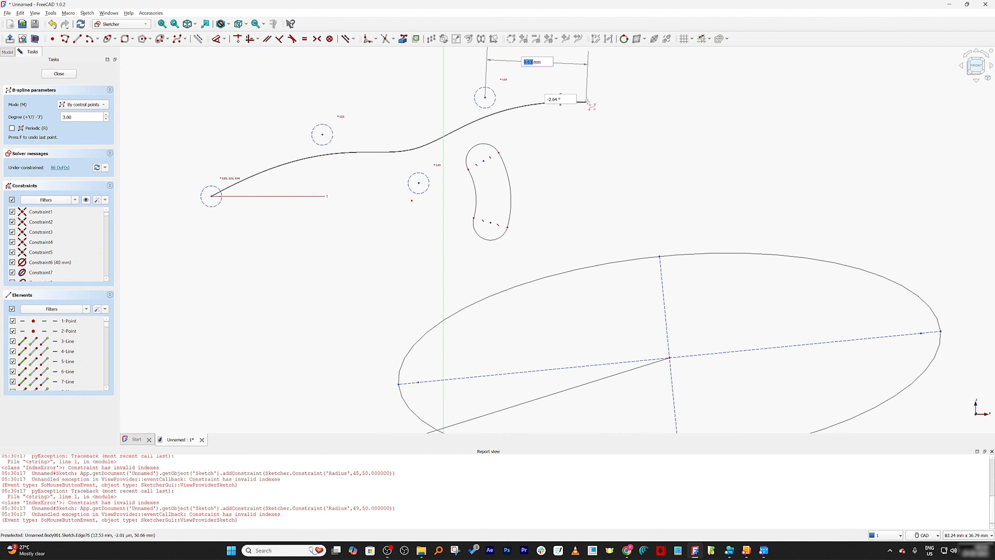
{"action": "left_click", "coordinate": [588, 103]}
{"action": "right_click", "coordinate": [564, 129]}
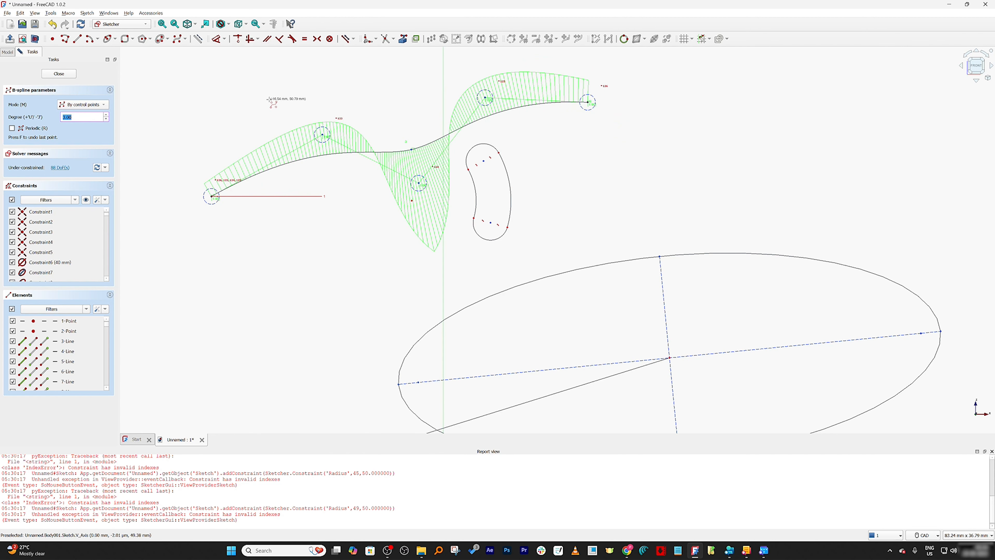
Reshape the B-spline by moving its second control point slightly down and its middle control point up
{"action": "left_click", "coordinate": [322, 135]}
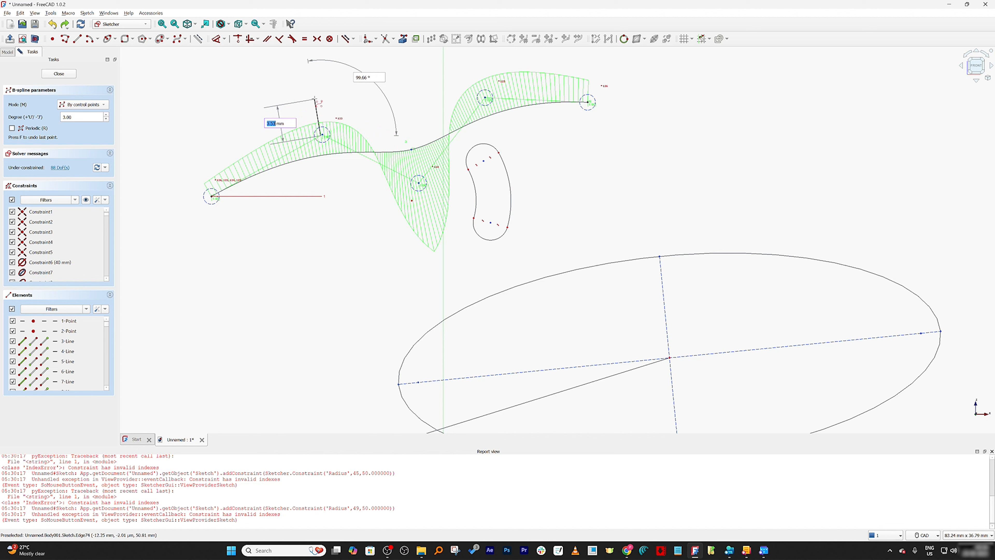
{"action": "key", "text": "Escape"}
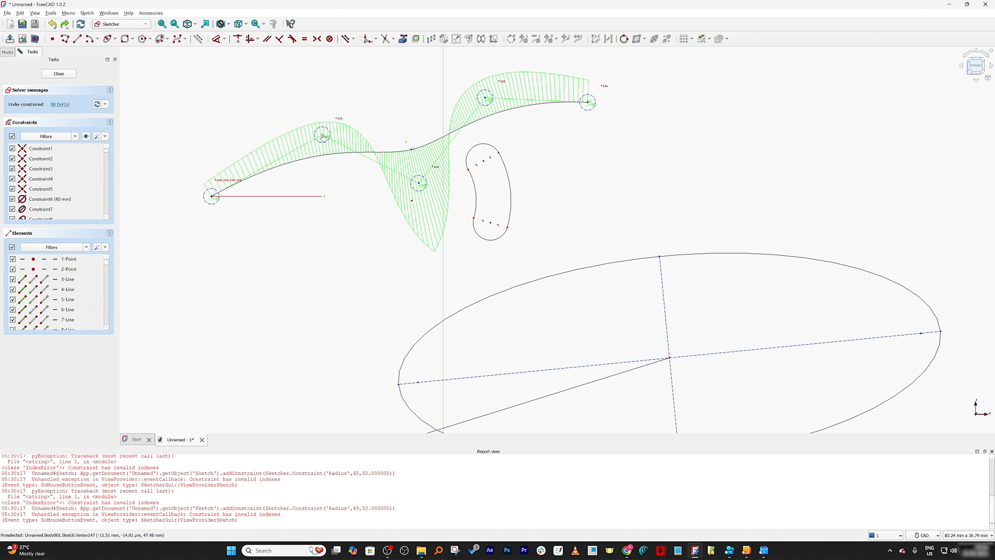
{"action": "left_click_drag", "start_coordinate": [322, 135], "coordinate": [322, 148]}
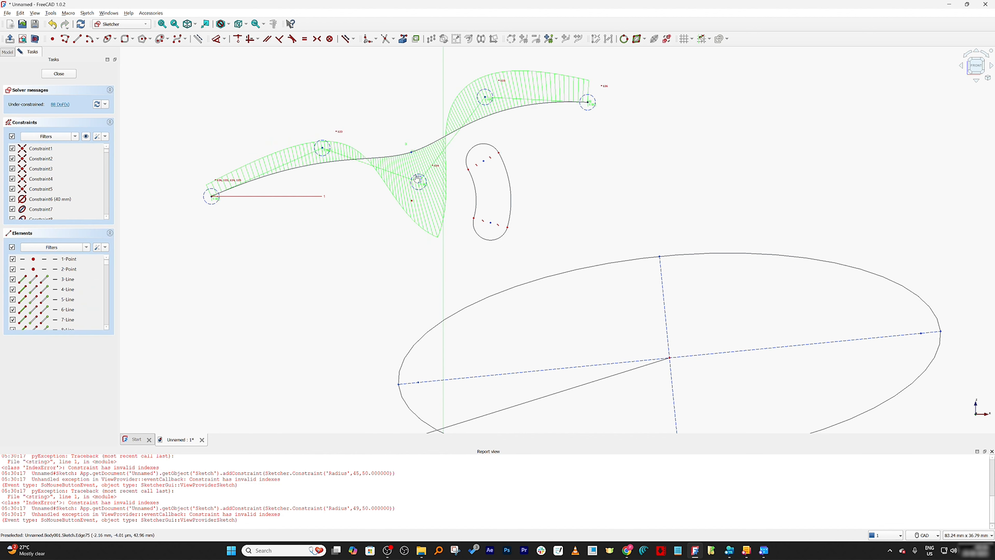
{"action": "left_click_drag", "start_coordinate": [417, 179], "coordinate": [418, 143]}
Draw a slanted line rising to the upper right, to the right of the B-spline and above the ellipse
{"action": "scroll", "coordinate": [394, 250], "scroll_direction": "down", "scroll_amount": 3}
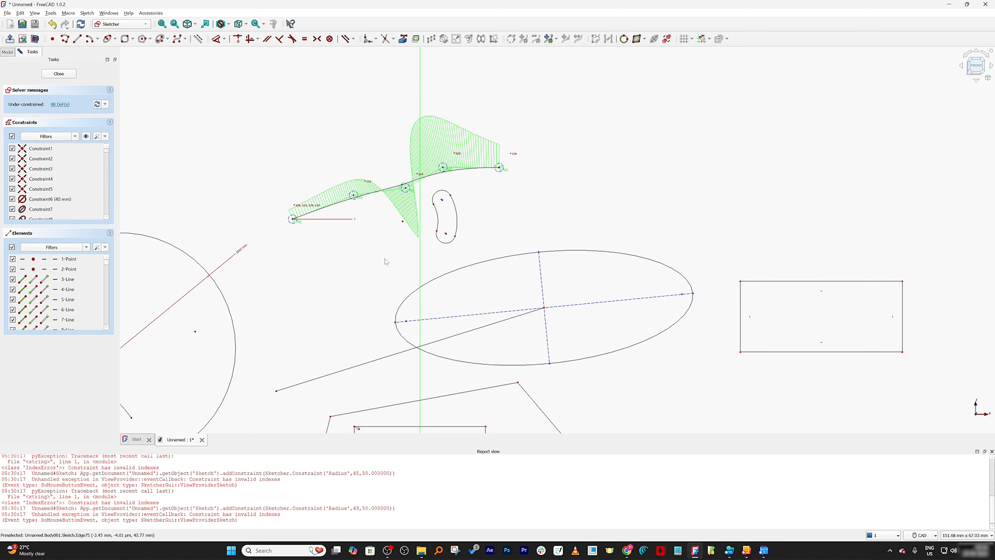
{"action": "scroll", "coordinate": [419, 153], "scroll_direction": "up", "scroll_amount": 3}
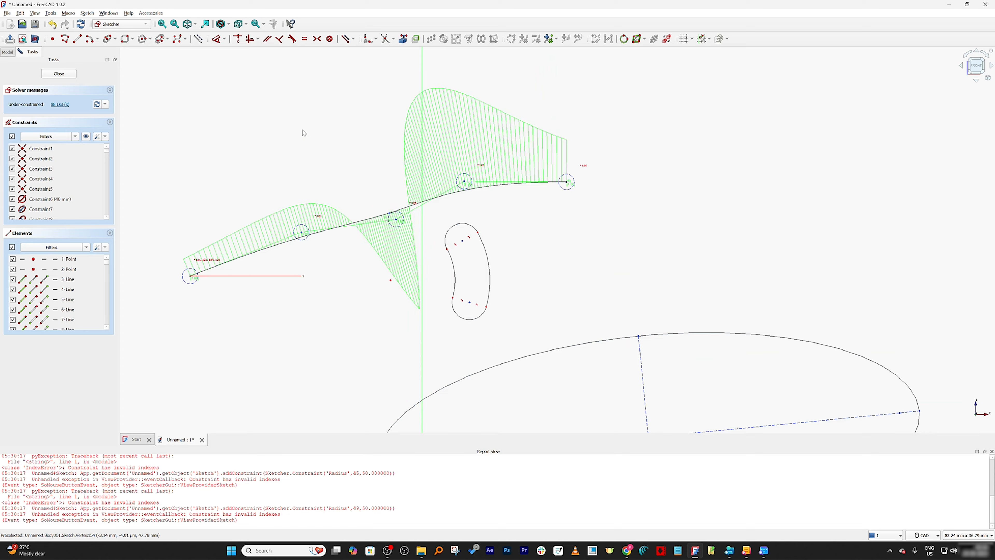
{"action": "key", "text": "g"}
{"action": "key", "text": "l"}
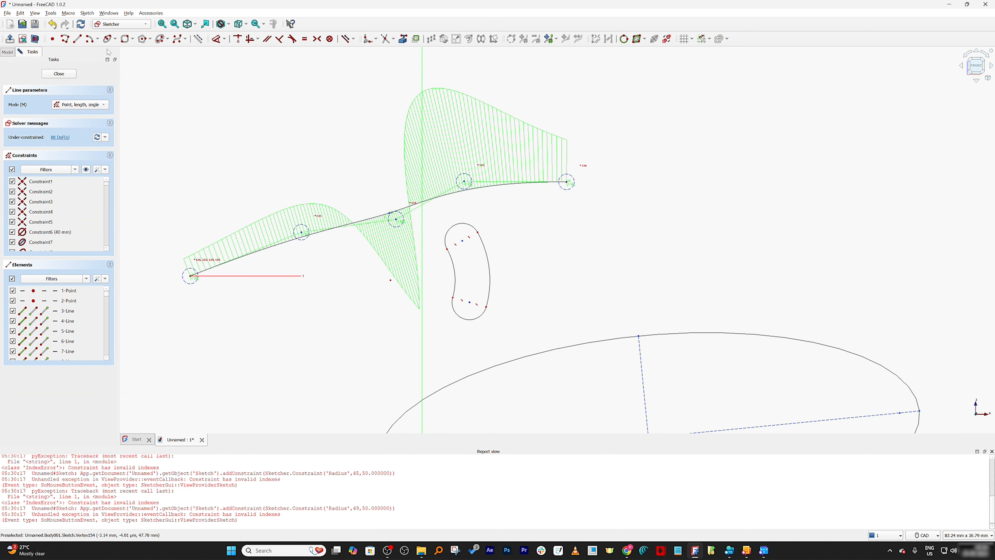
{"action": "left_click", "coordinate": [637, 275]}
{"action": "left_click", "coordinate": [726, 146]}
{"action": "key", "text": "Escape"}
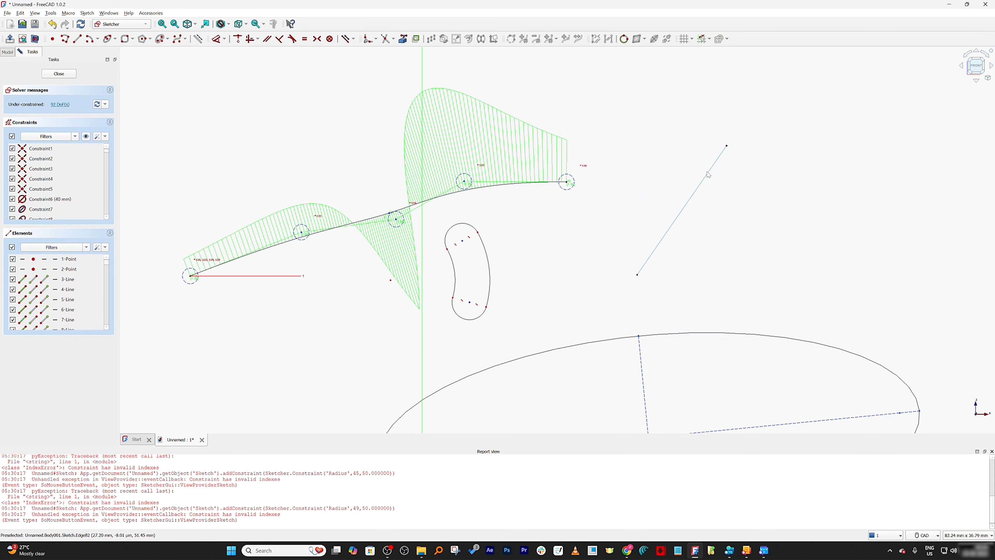
Convert the slanted line right of the B-spline to construction geometry
{"action": "left_click", "coordinate": [708, 174]}
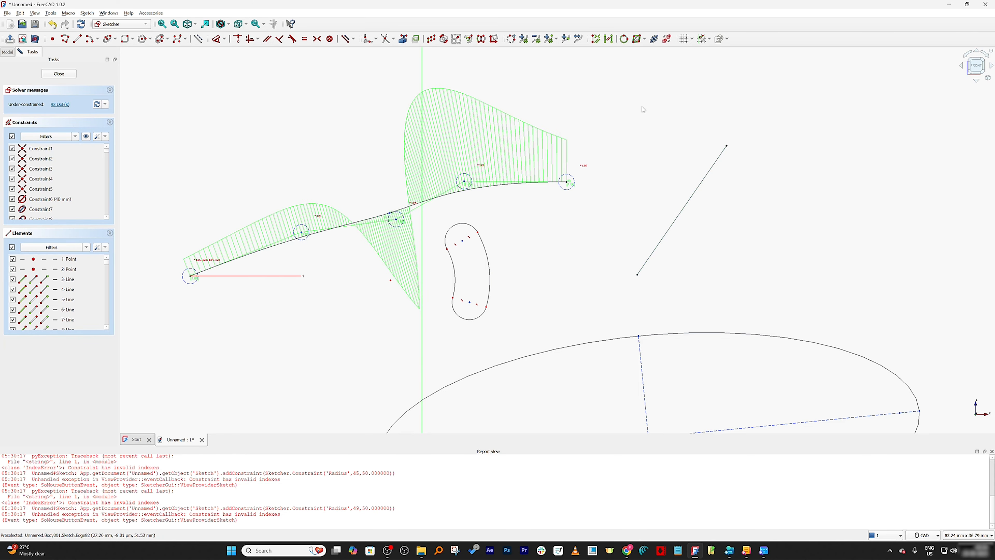
{"action": "left_click", "coordinate": [643, 108]}
{"action": "left_click", "coordinate": [707, 174]}
{"action": "left_click", "coordinate": [196, 39]}
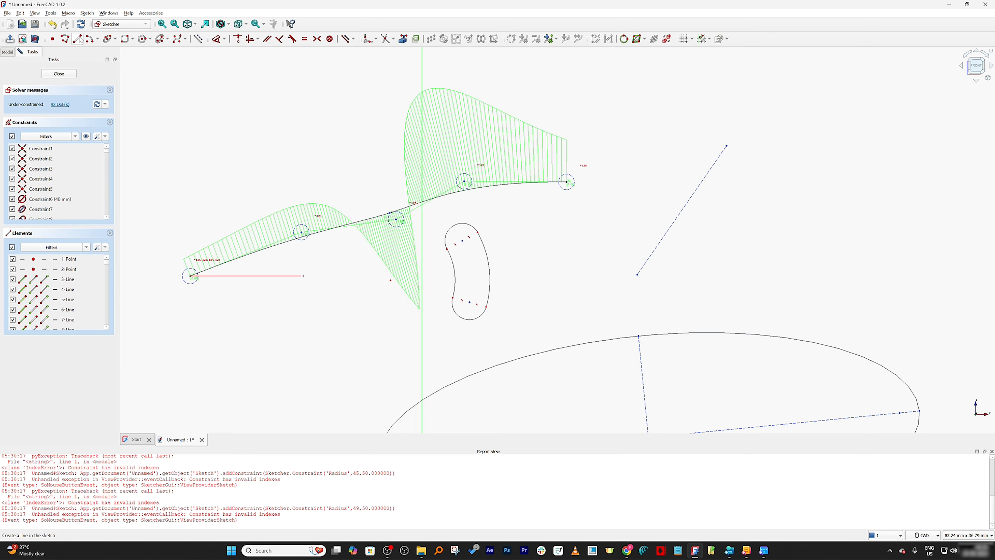
Draw an arc by center above the construction line, centered on the line's upper endpoint
{"action": "left_click", "coordinate": [89, 38]}
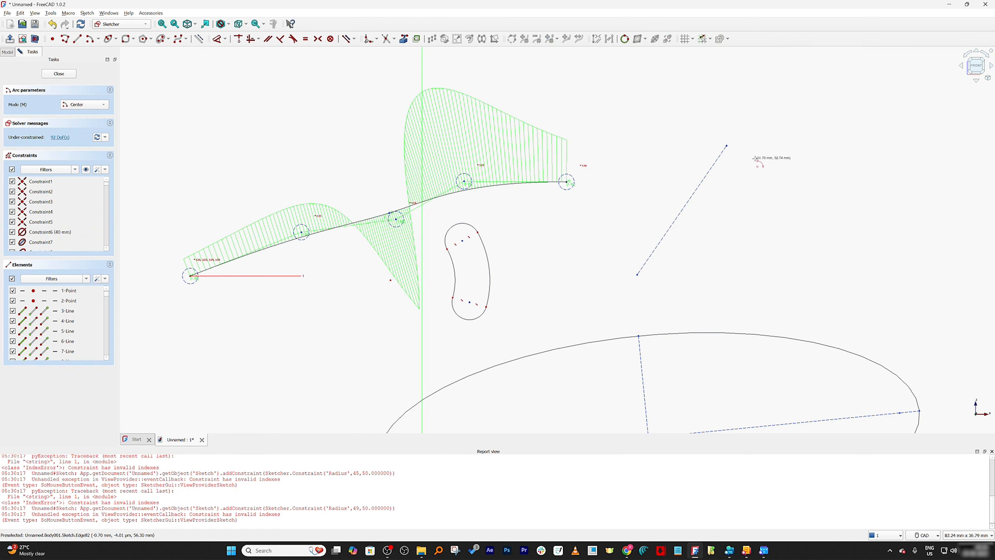
{"action": "left_click", "coordinate": [726, 147]}
{"action": "left_click", "coordinate": [672, 131]}
{"action": "left_click", "coordinate": [776, 101]}
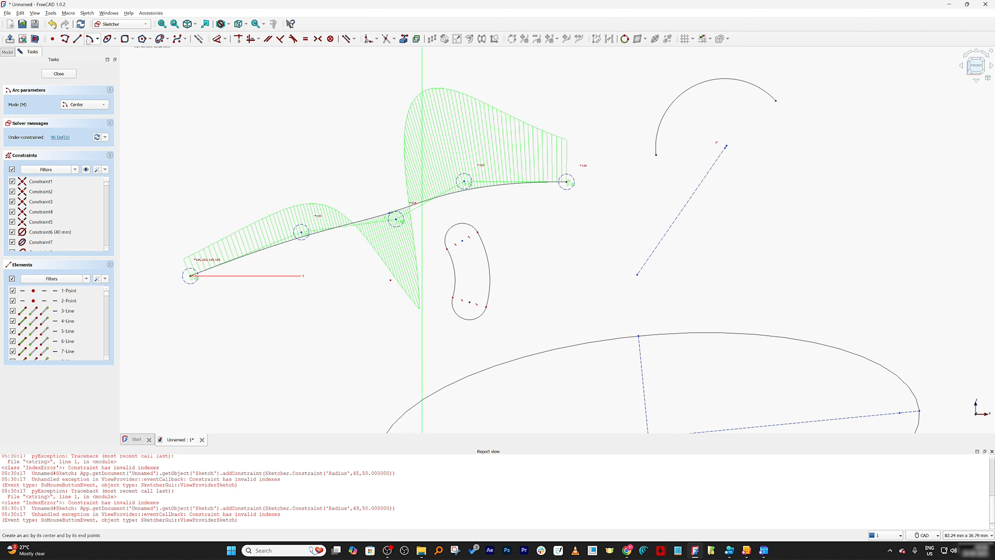
Draw two more construction lines from the slanted line's lower and upper endpoints, meeting at the right to close a triangle
{"action": "left_click", "coordinate": [78, 39]}
{"action": "left_click", "coordinate": [636, 274]}
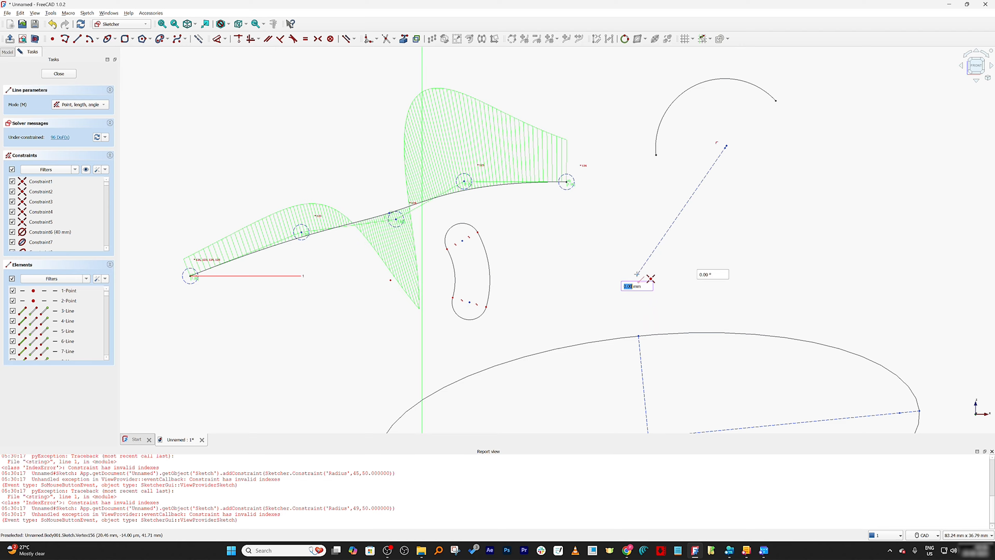
{"action": "left_click", "coordinate": [818, 266]}
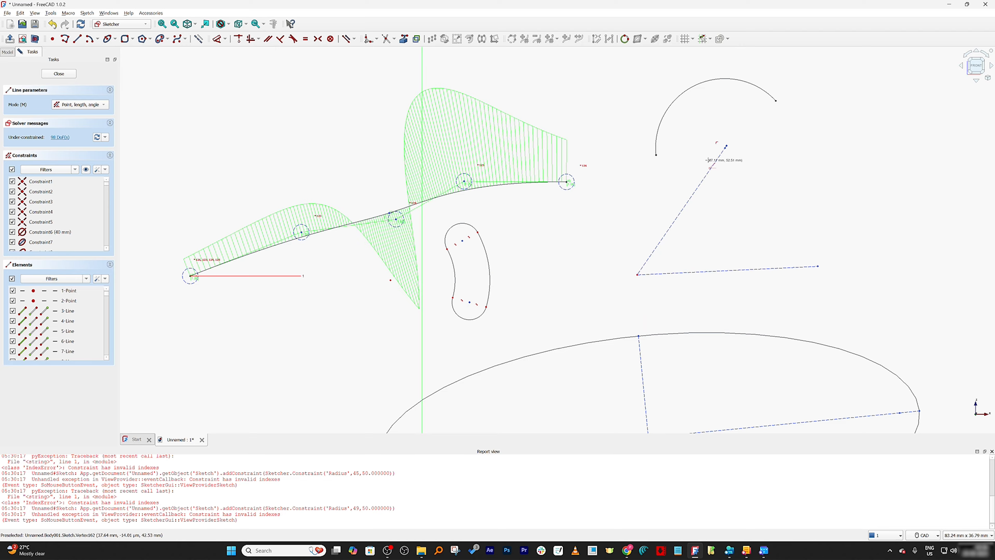
{"action": "left_click", "coordinate": [726, 146]}
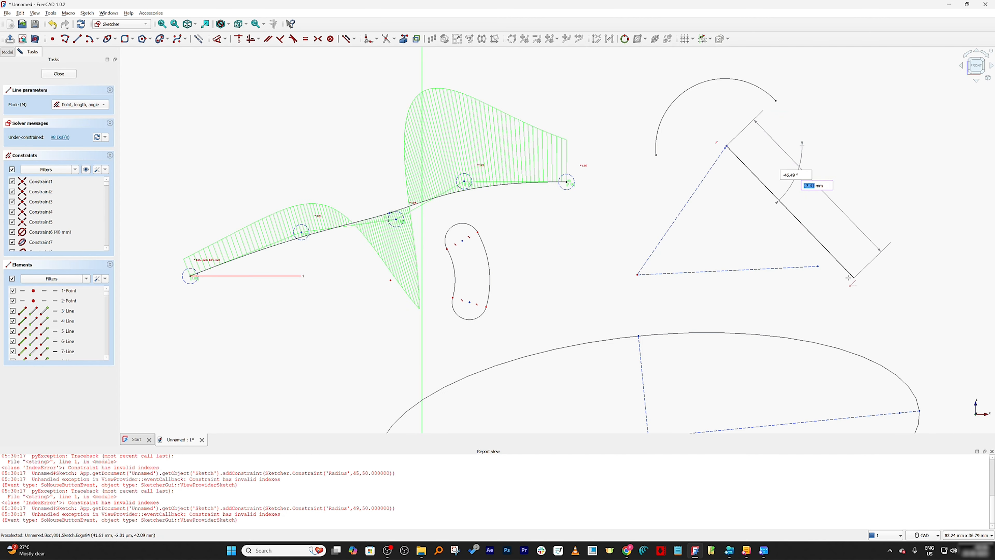
{"action": "left_click", "coordinate": [817, 266]}
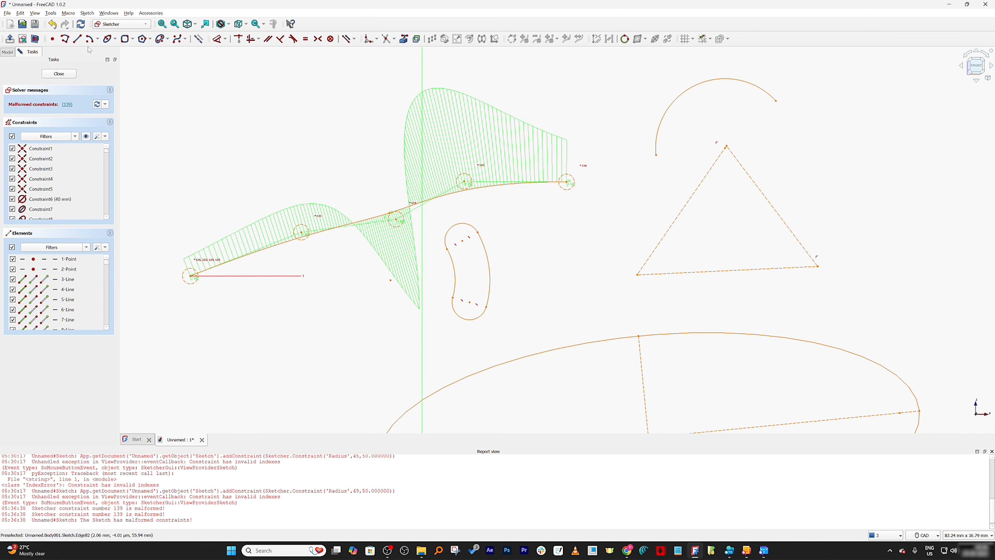
Draw a construction circle by 3 rim points through the three corners of the construction triangle
{"action": "left_click", "coordinate": [108, 38]}
{"action": "left_click", "coordinate": [77, 40]}
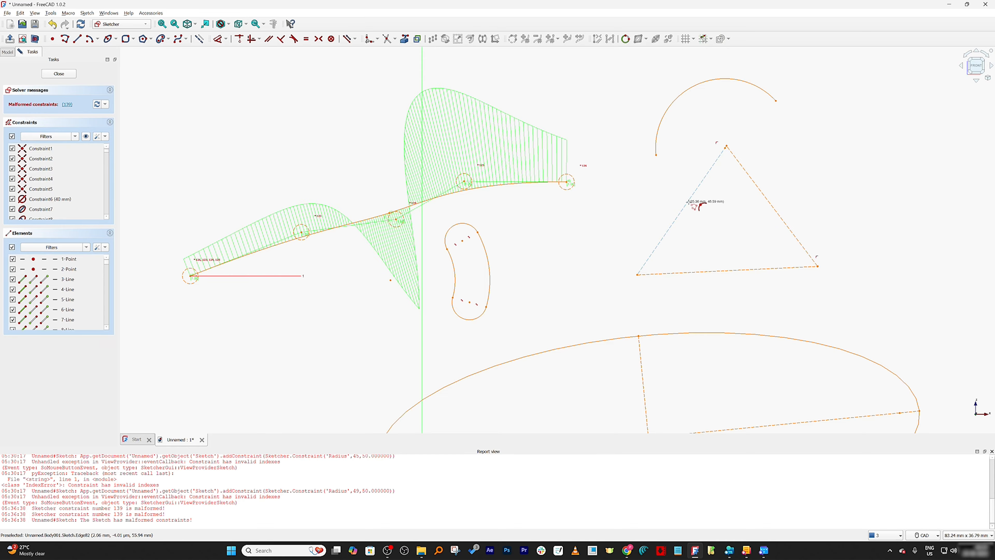
{"action": "left_click", "coordinate": [108, 39]}
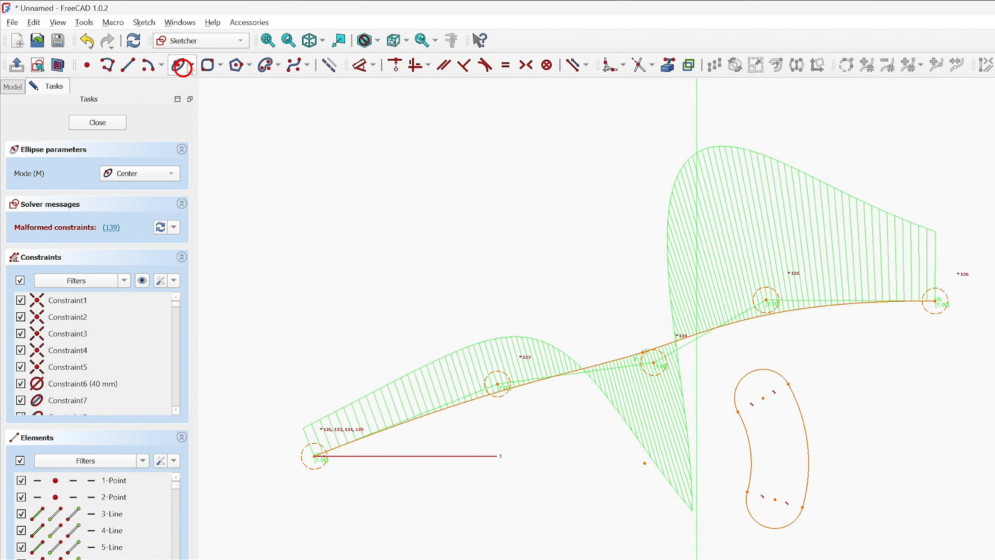
{"action": "left_click", "coordinate": [189, 65]}
{"action": "left_click", "coordinate": [204, 81]}
{"action": "left_click", "coordinate": [190, 65]}
{"action": "left_click", "coordinate": [211, 98]}
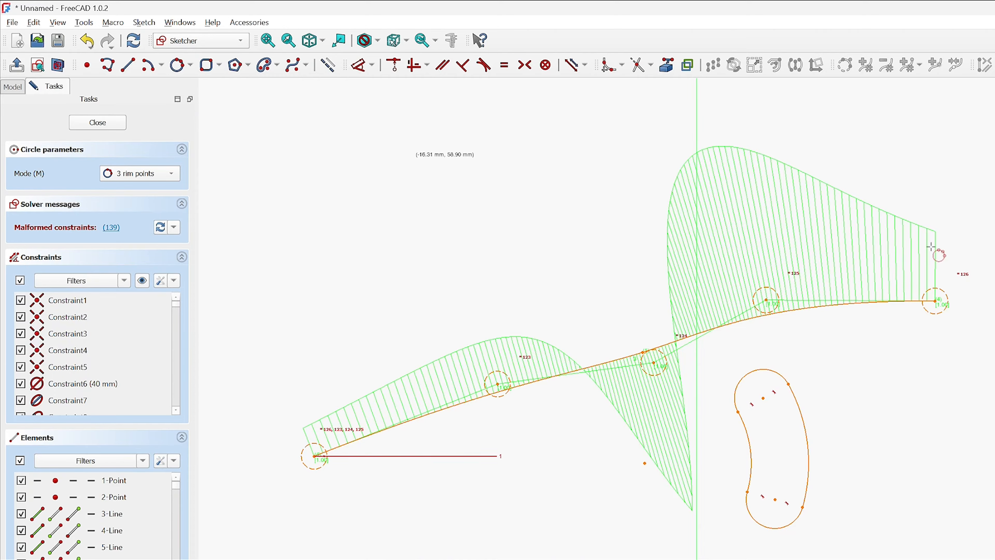
{"action": "left_click", "coordinate": [726, 146]}
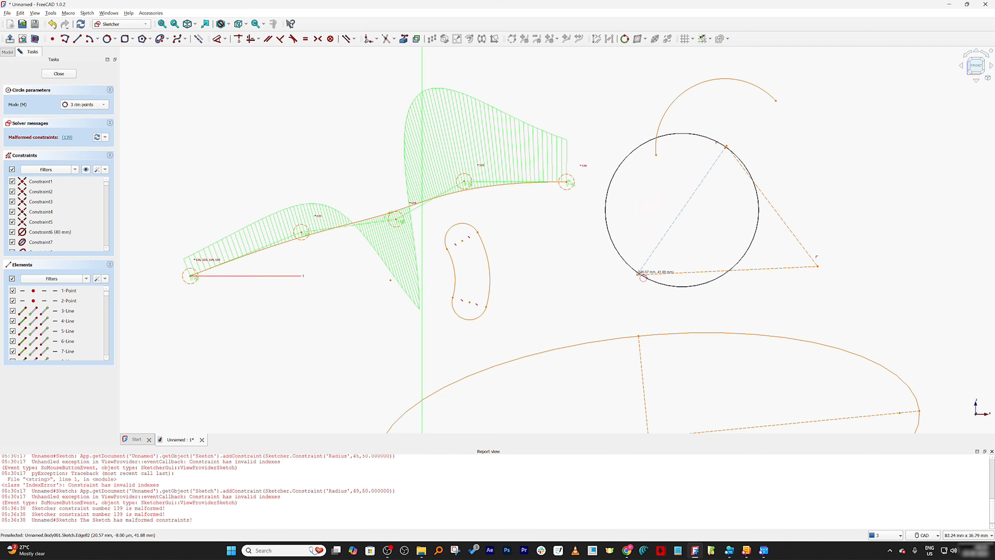
{"action": "left_click", "coordinate": [637, 274]}
{"action": "left_click", "coordinate": [818, 266]}
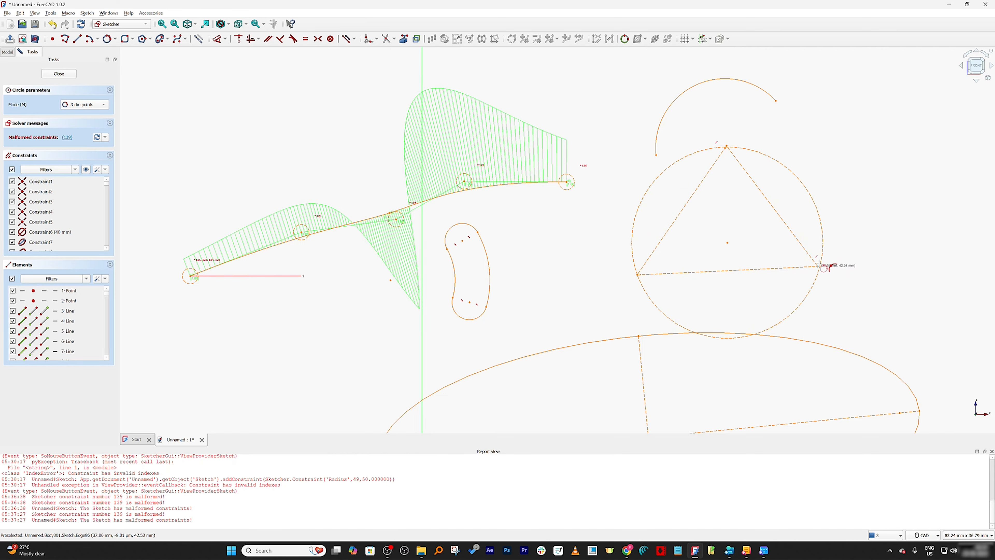